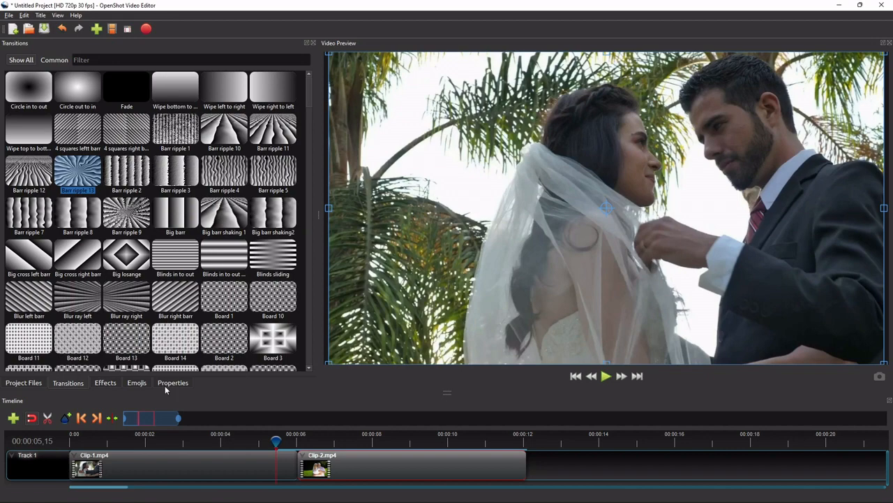
Look through the properties of Clip-2.mp4 and browse the library of available transitions
click(165, 385)
scroll(212, 296, down, 3)
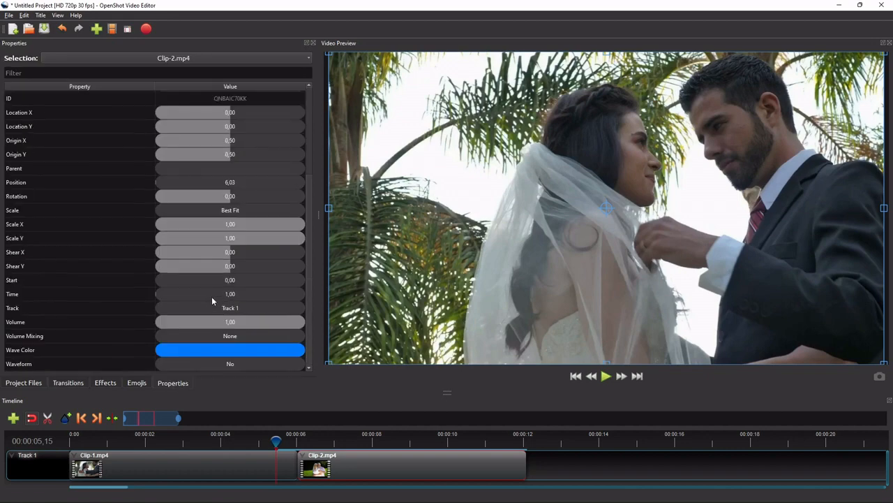
scroll(210, 294, up, 3)
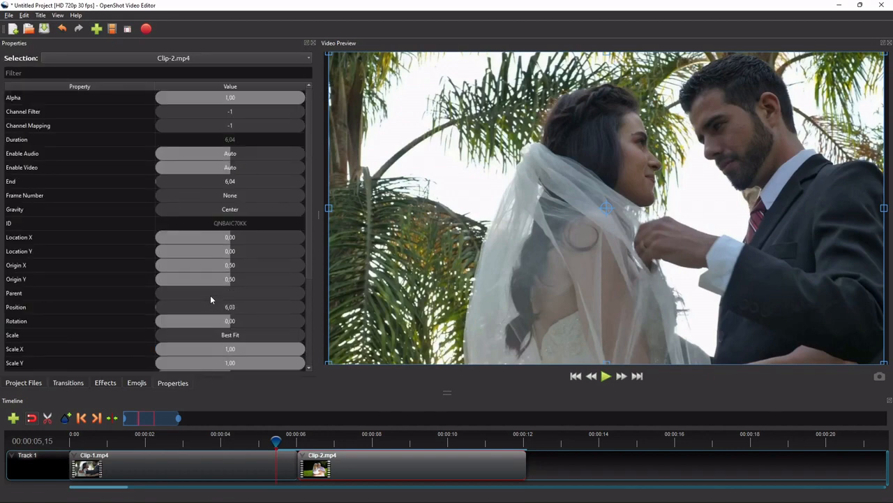
click(68, 383)
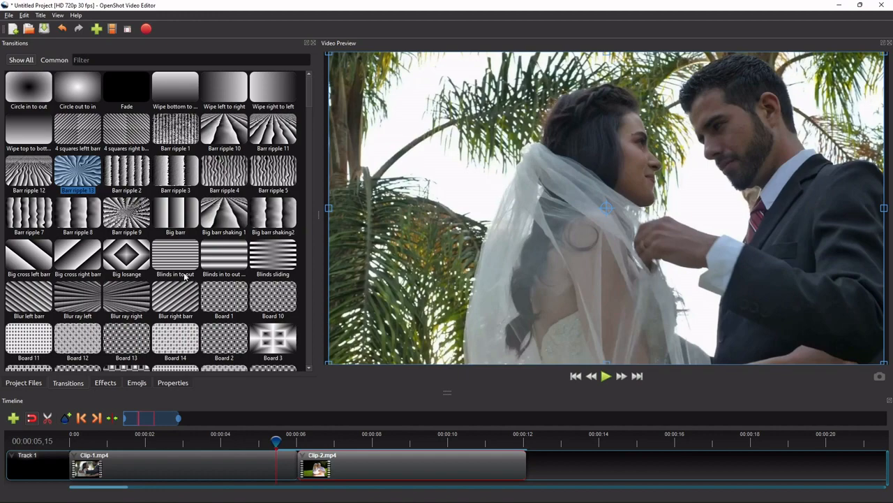
scroll(125, 258, down, 10)
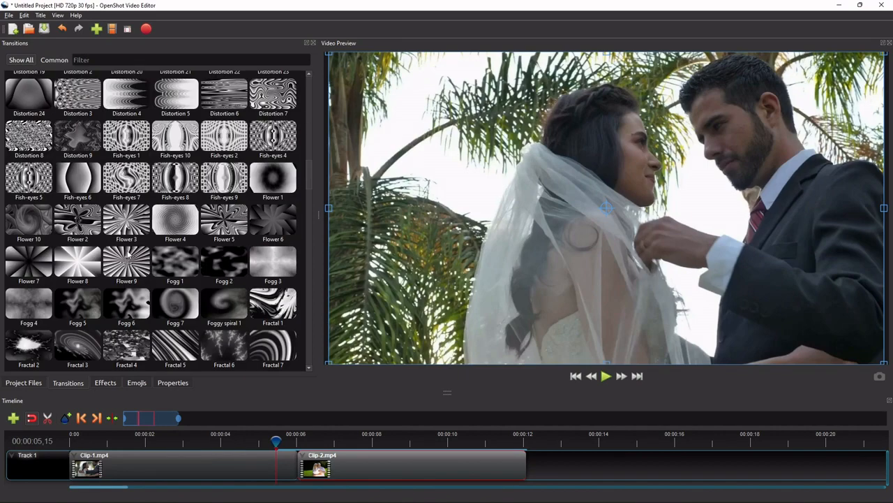
scroll(126, 252, up, 10)
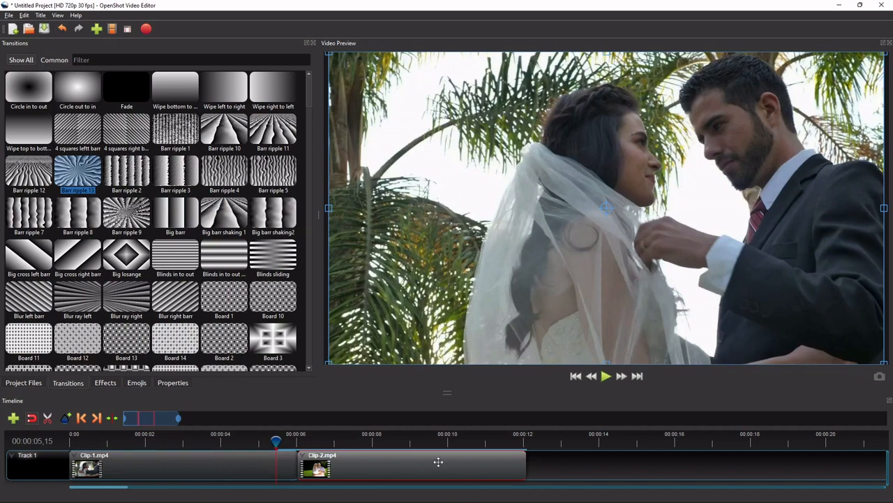
Preview the cut between the clips and move Clip-2.mp4 to start at 4 seconds, overlapping the end of Clip-1.mp4
click(605, 376)
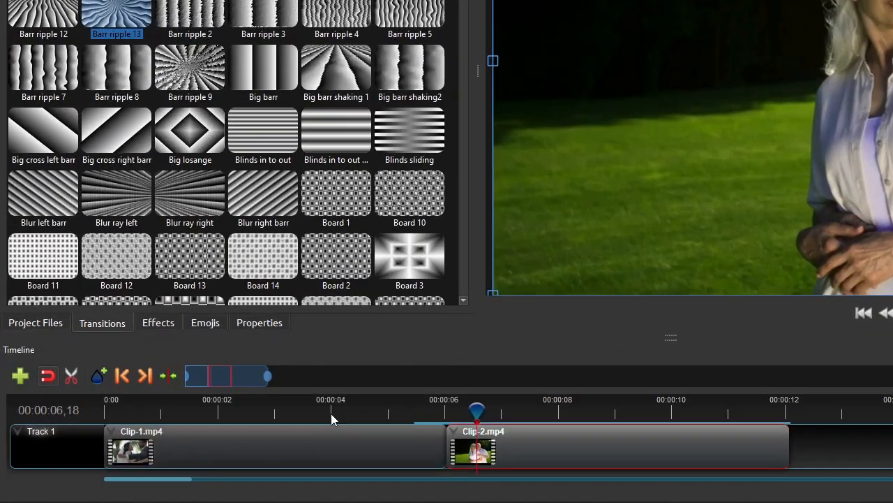
click(220, 442)
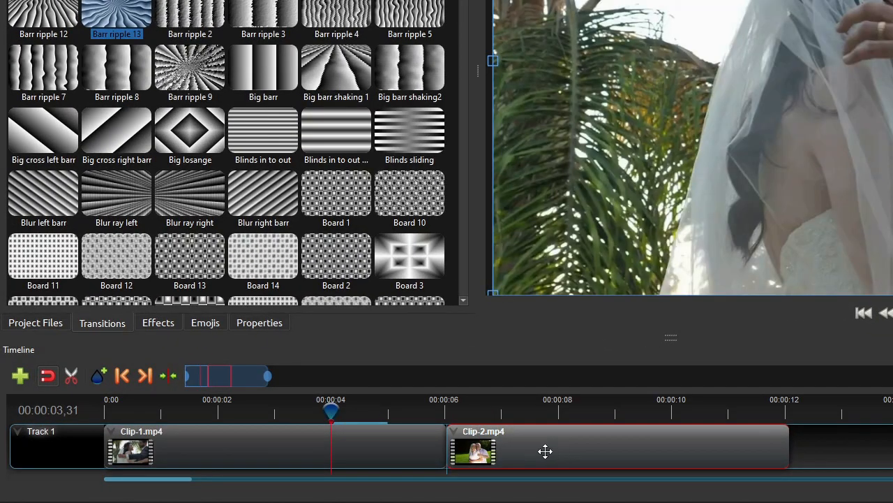
drag(545, 451, 455, 441)
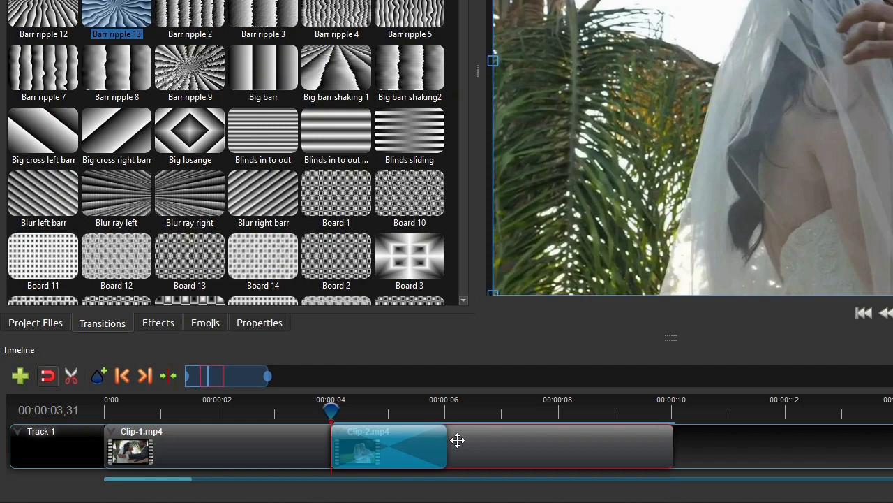
Set the source of the Fade transition on the clip overlap to the Barr ripple 13 transition
click(397, 447)
click(248, 323)
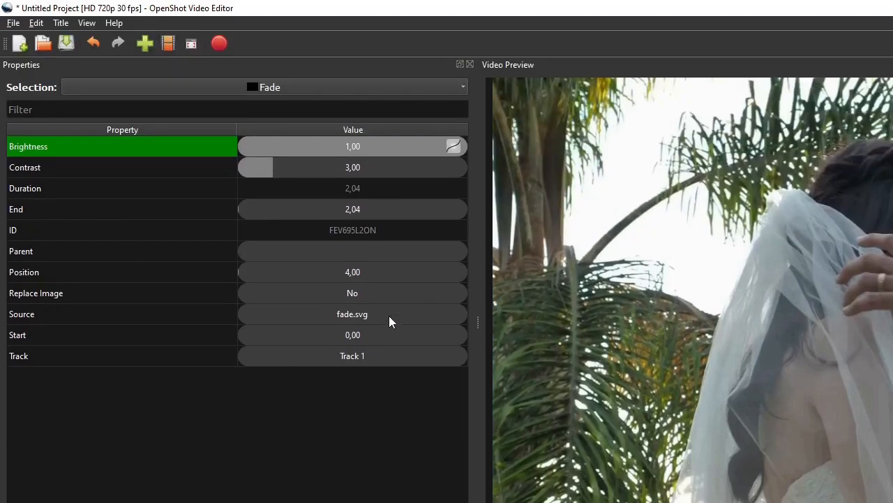
right_click(389, 321)
mouse_move(428, 339)
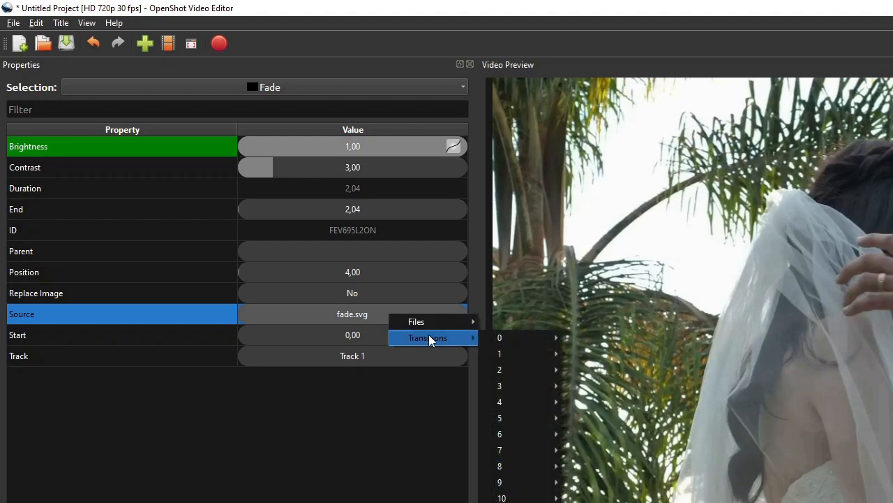
mouse_move(511, 343)
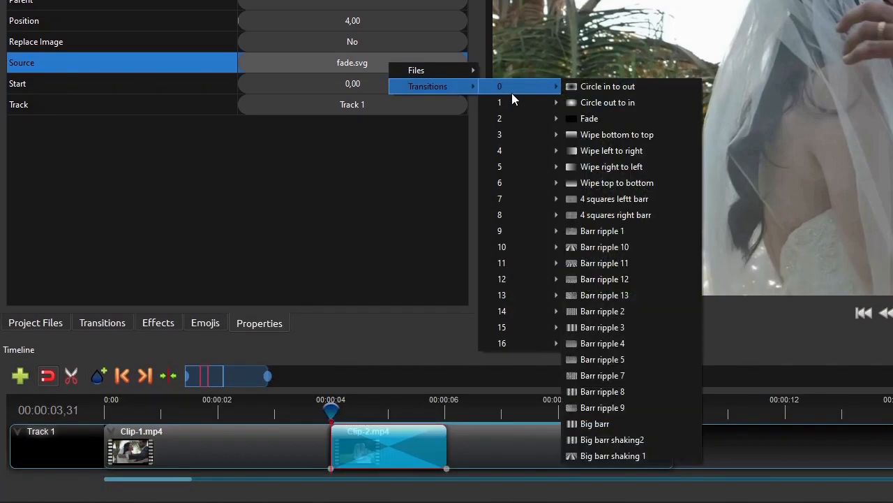
click(636, 294)
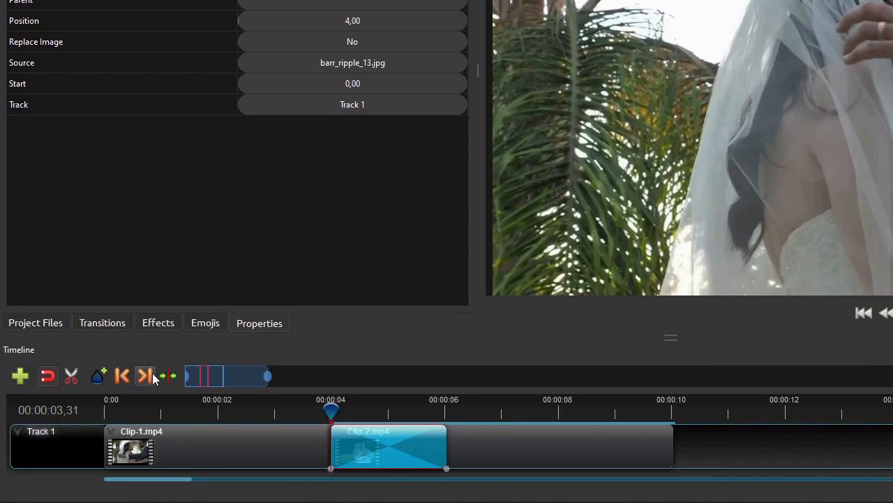
Apply the Bezier Ease In curve to the transition's Brightness keyframe at the end of the overlap
click(152, 372)
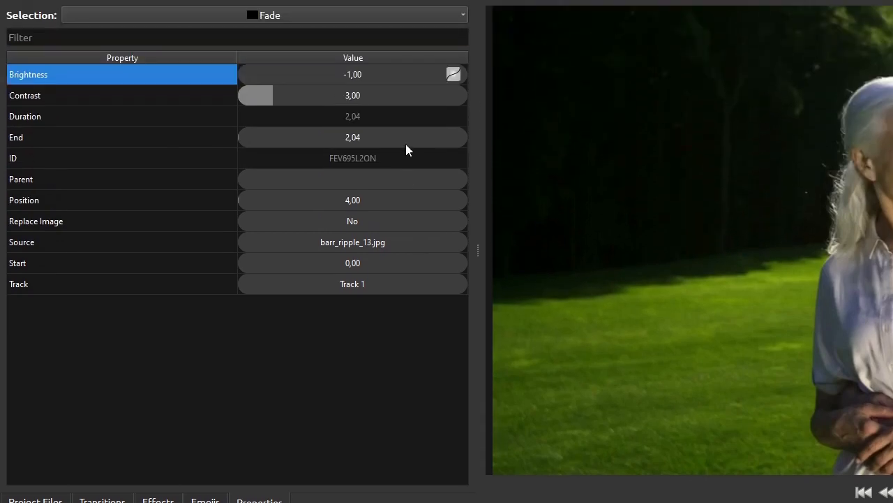
right_click(408, 74)
mouse_move(451, 76)
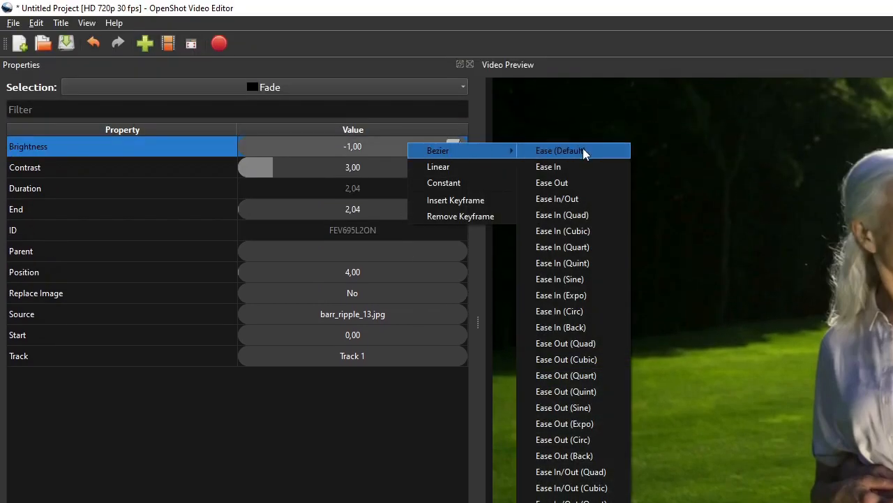
click(583, 169)
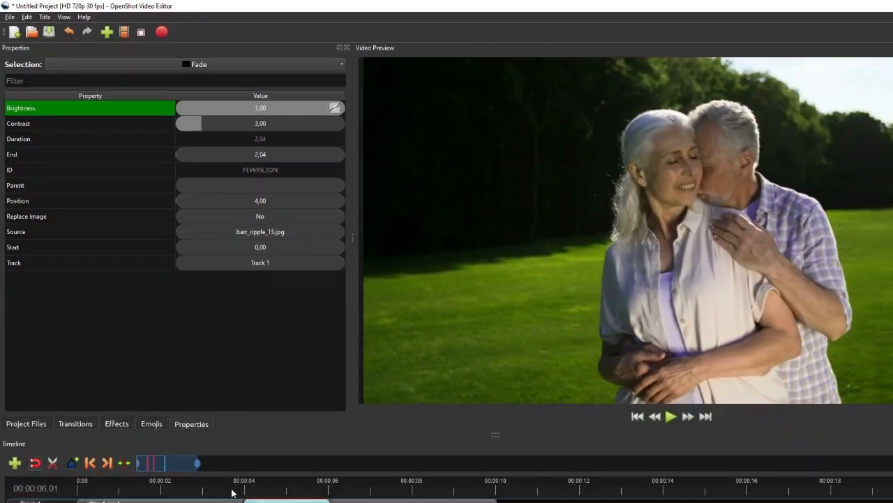
Play the preview from just before the overlap to check the Barr ripple 13 transition
click(233, 492)
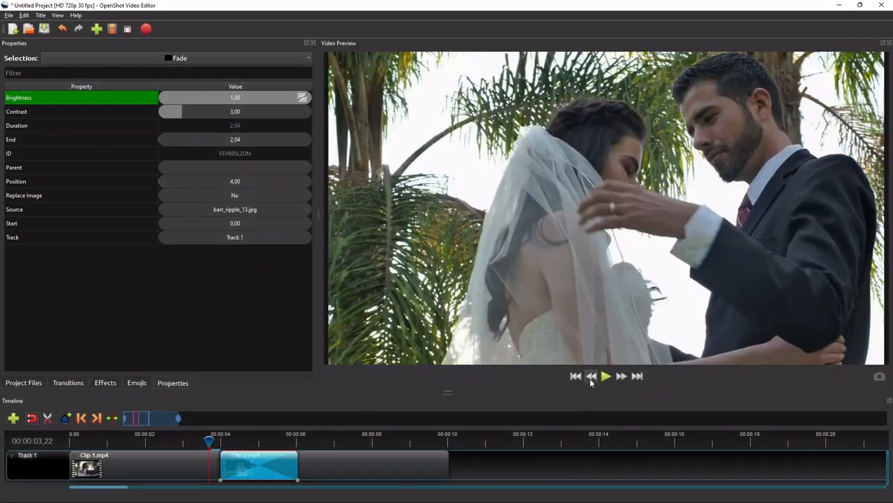
click(605, 376)
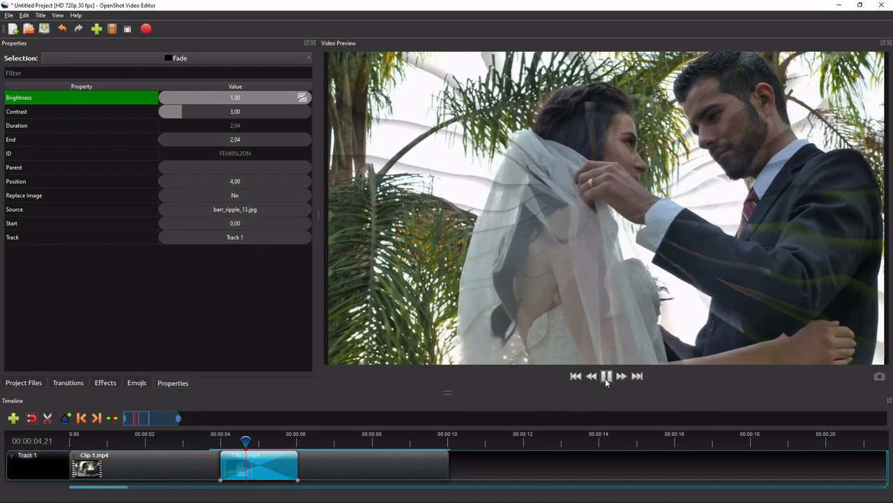
click(605, 378)
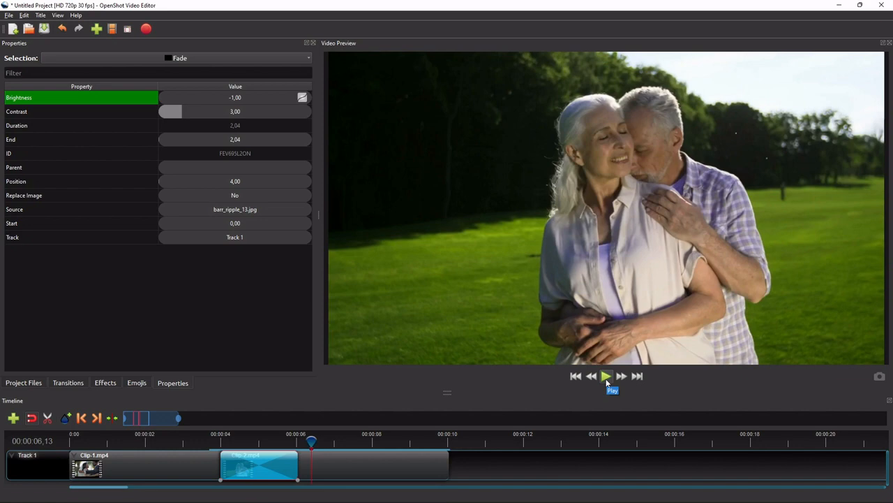
Switch to Picasa Photo Viewer to examine the MyTransition.png image, and return to the video project
mouse_move(665, 495)
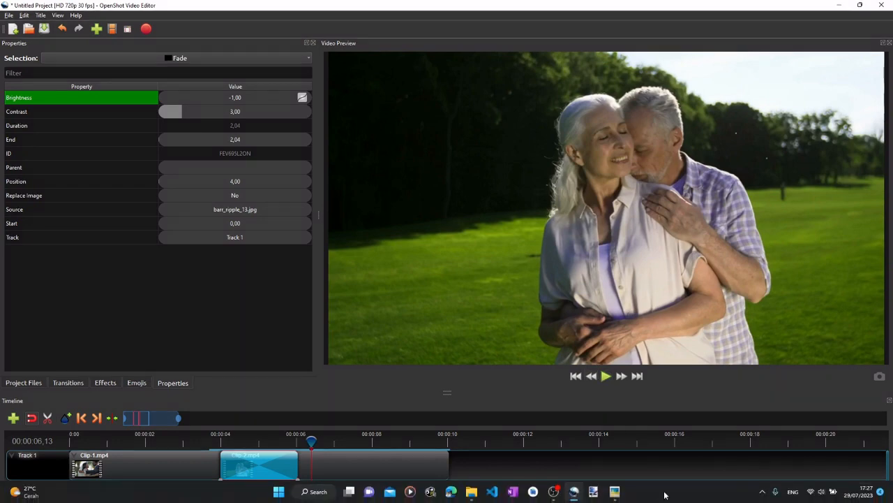
click(614, 494)
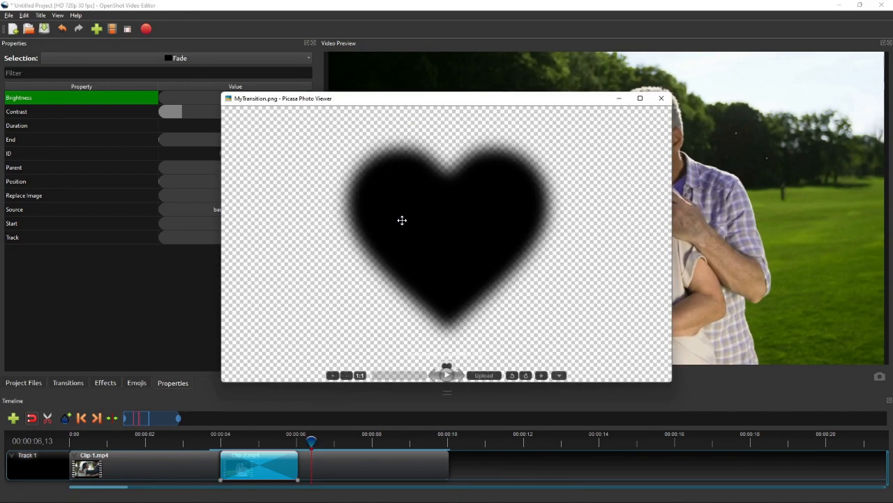
click(619, 99)
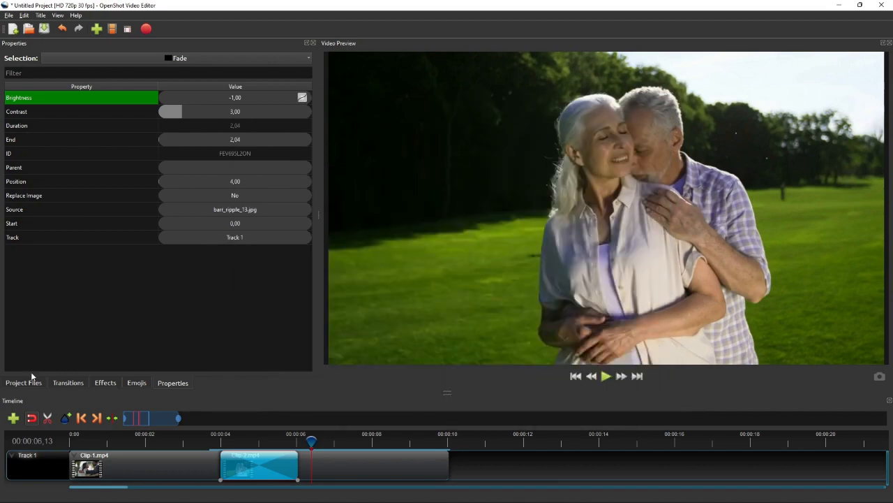
Check the project files and set the transition's source to the MyTransition.png file
click(26, 382)
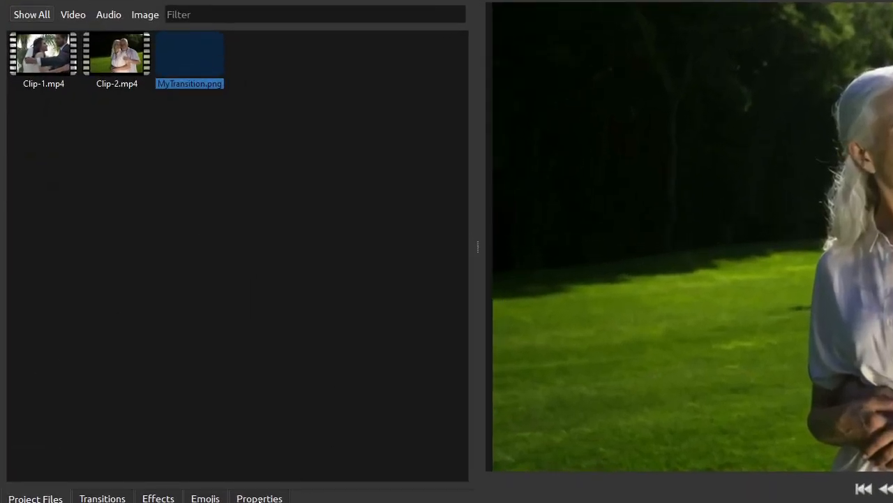
click(277, 496)
right_click(381, 238)
mouse_move(420, 240)
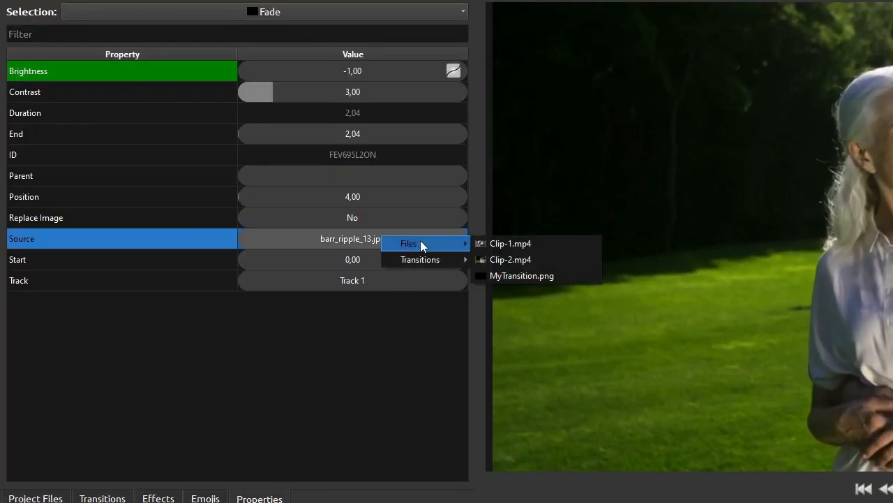
click(517, 276)
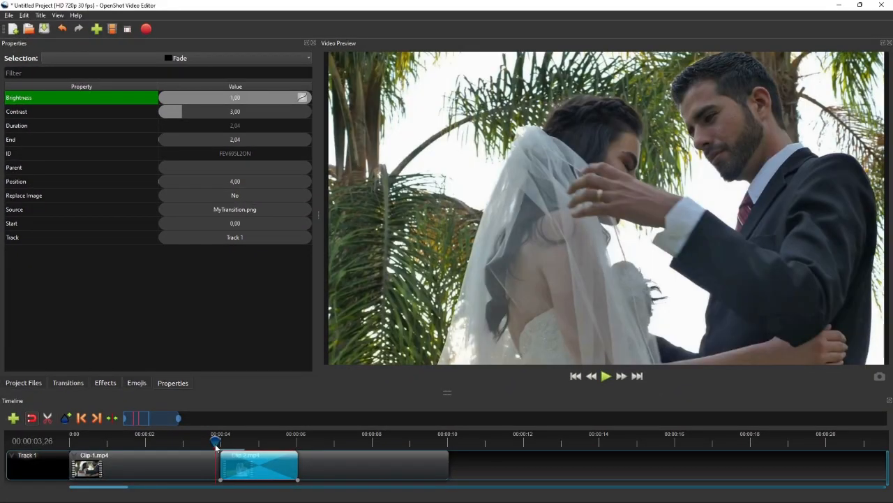
Preview the MyTransition.png transition by playing and scrubbing through the clip overlap
click(607, 376)
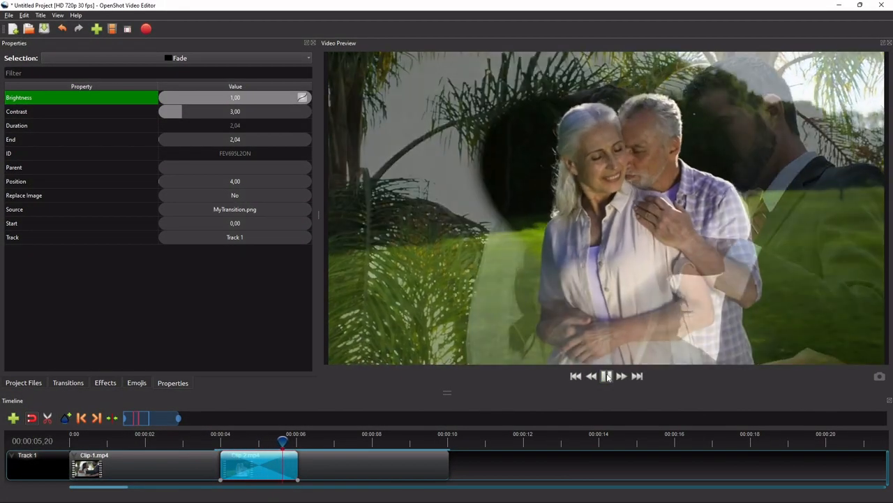
click(606, 375)
drag(216, 446, 301, 447)
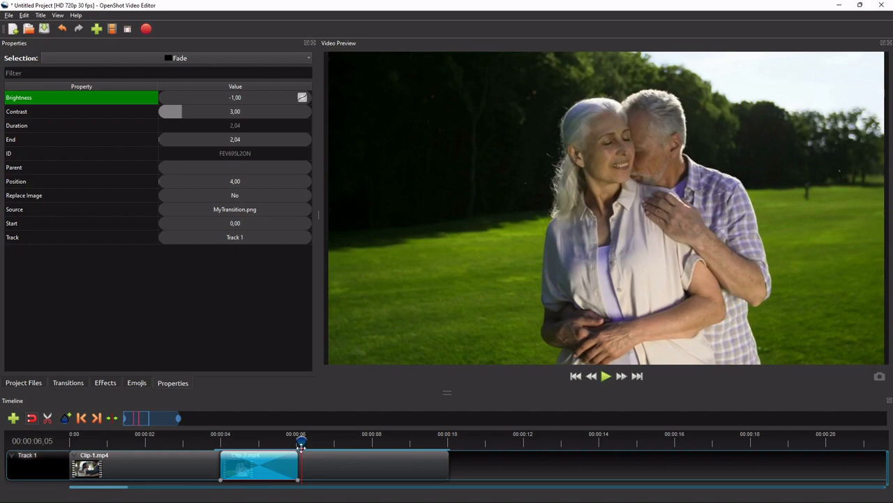
Move Clip-2.mp4 back to the end of Clip-1.mp4 and add a Barr ripple 13 transition at about 3 seconds on Track 1
drag(321, 465, 398, 464)
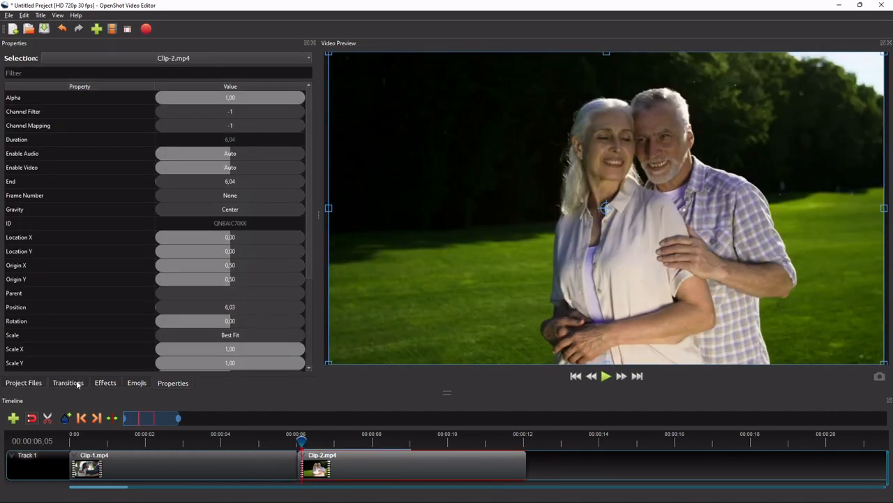
click(77, 383)
drag(66, 173, 183, 462)
Set the End value of the Barr ripple 13 transition to 2 seconds
click(175, 383)
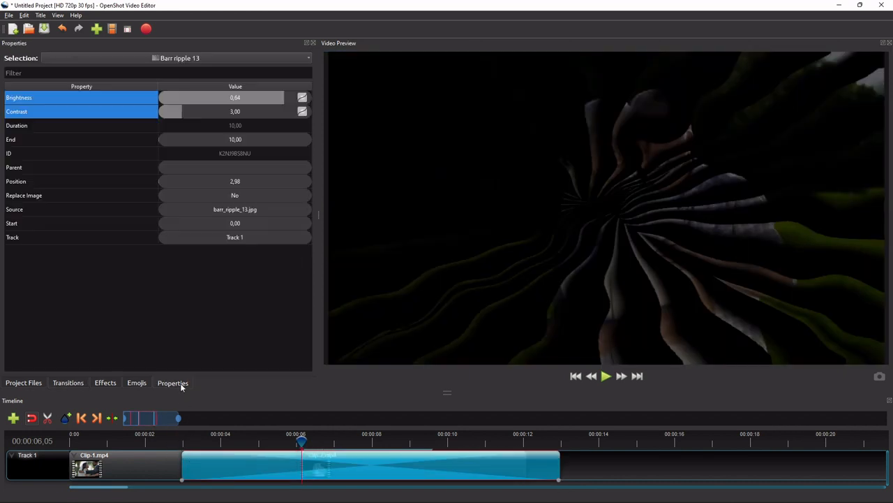
double_click(248, 140)
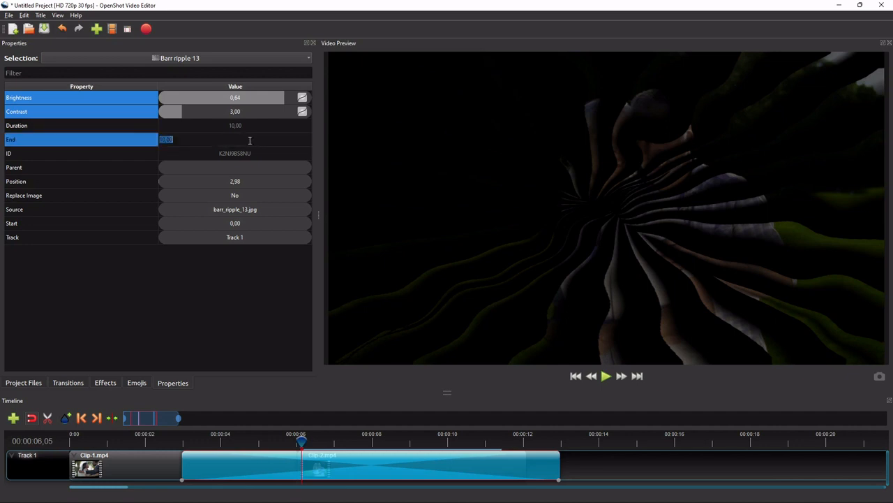
text(2)
key(Return)
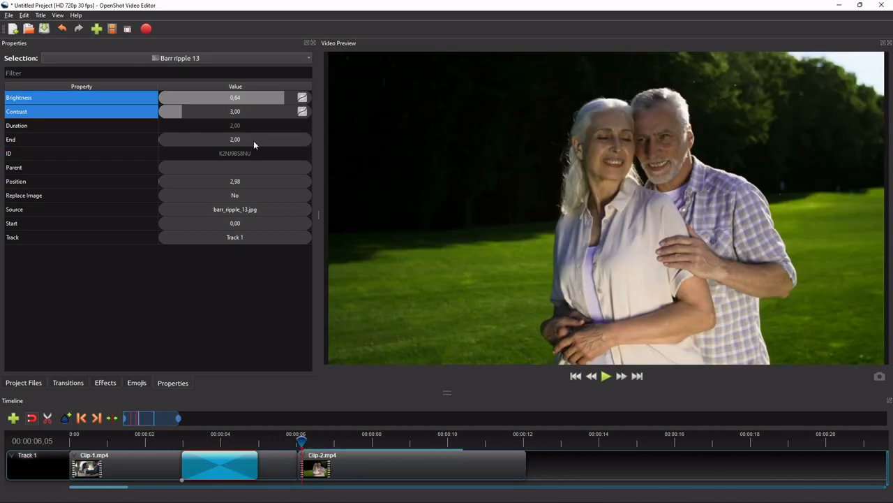
Align the transition with the end of Clip-1.mp4, and move Clip-2.mp4 to start with the transition at 4.03 seconds
drag(208, 468, 244, 470)
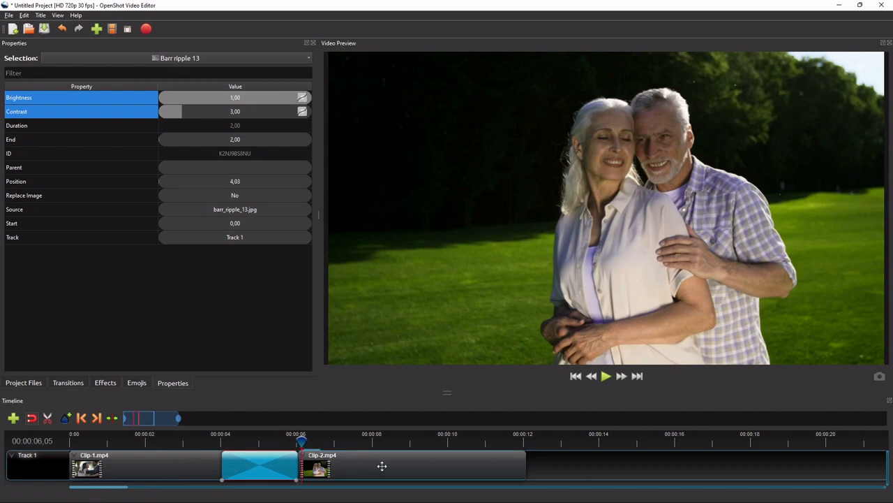
drag(384, 465, 315, 463)
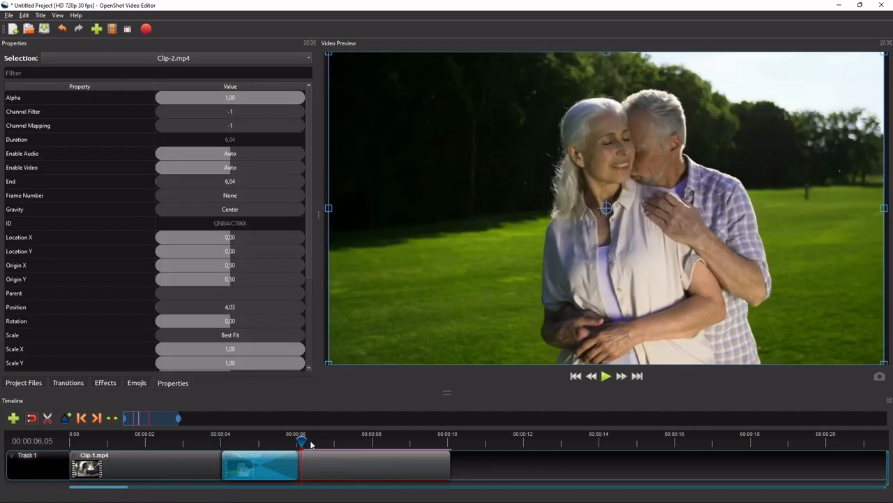
Play the preview from just before 4 seconds to check the manually placed transition between the clips
click(218, 441)
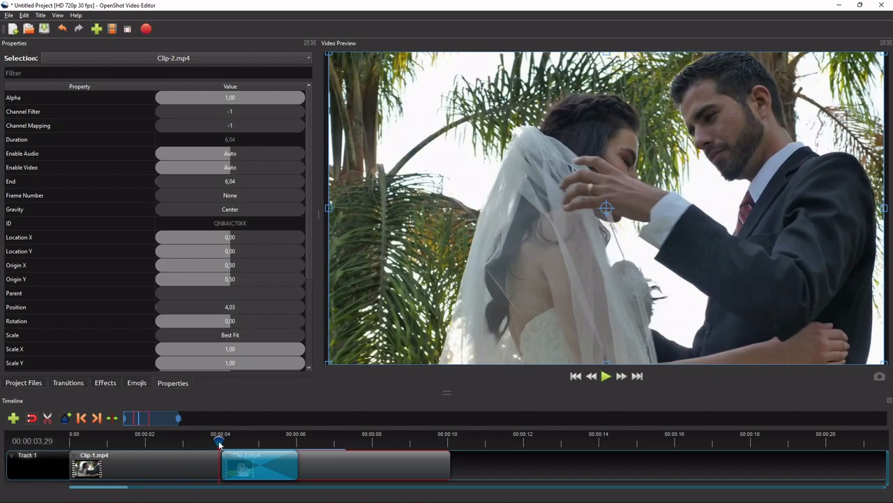
click(604, 380)
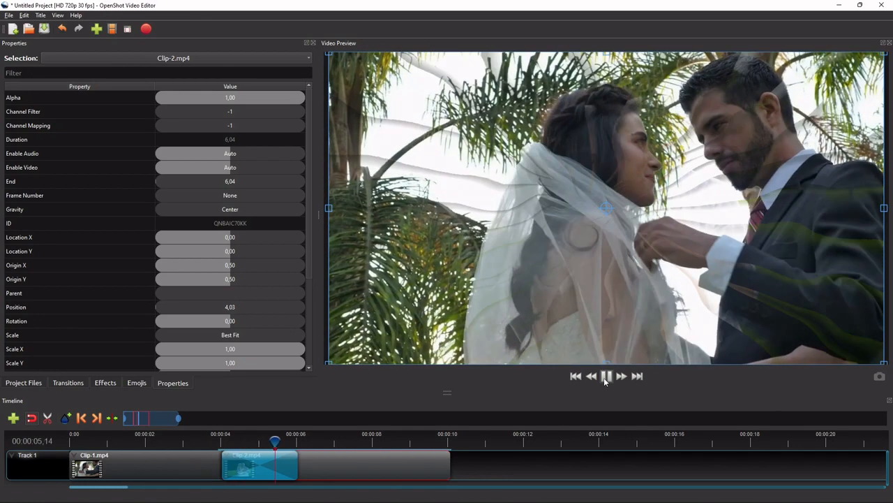
click(605, 378)
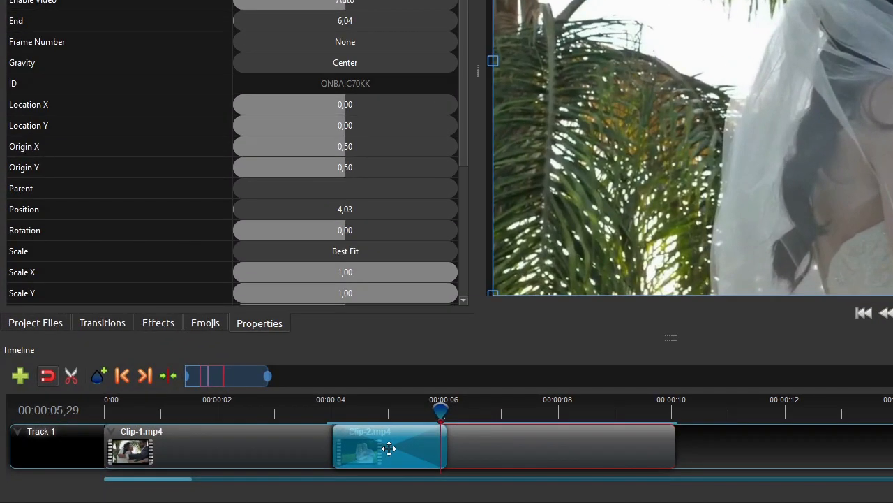
Reverse the Barr ripple 13 transition and play the preview across it from just before 4 seconds
right_click(389, 448)
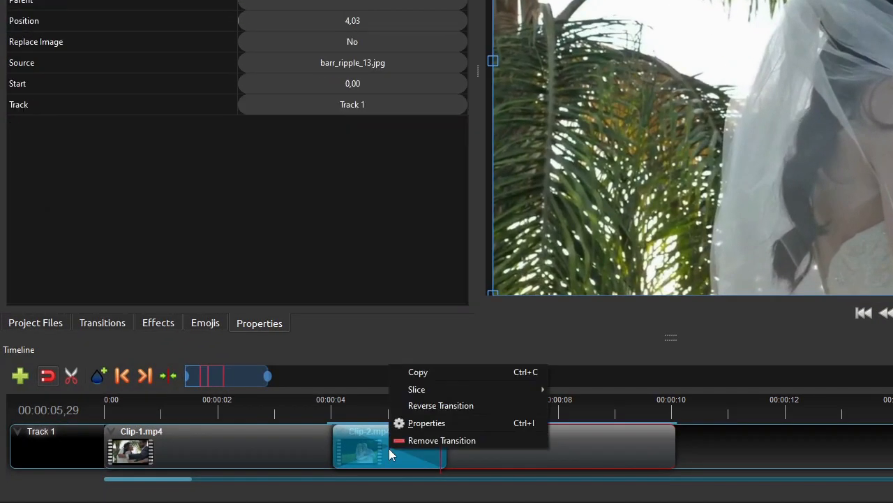
click(481, 405)
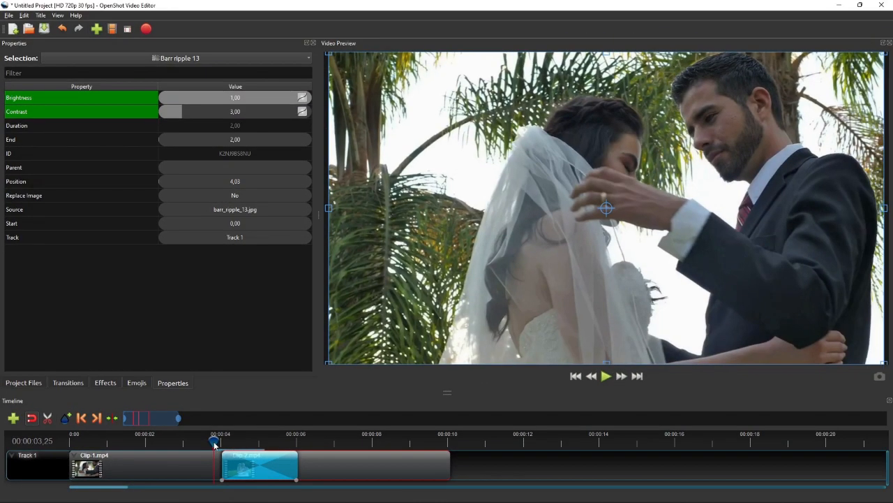
click(607, 377)
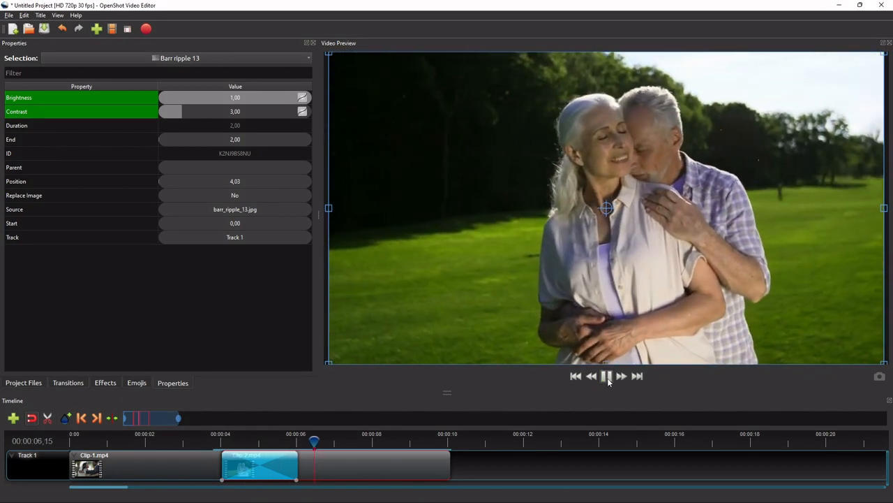
click(606, 376)
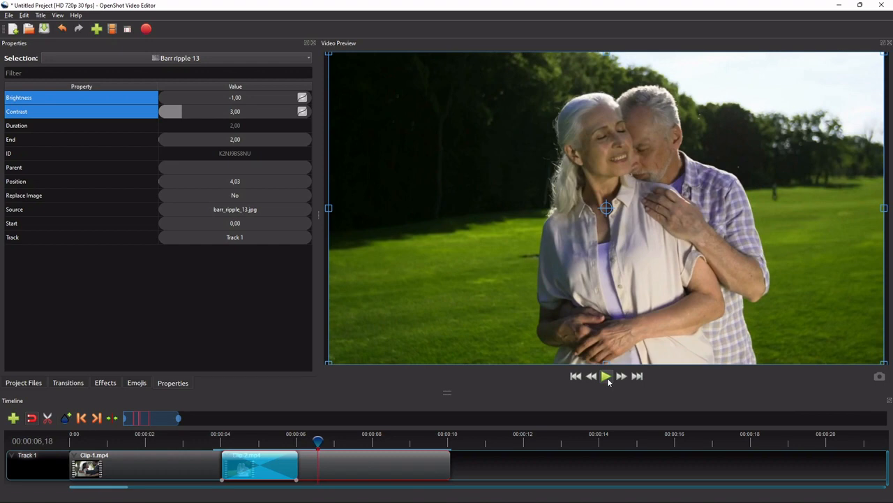
Remove the Barr ripple 13 transition and move Clip-2.mp4 to start at the end of Clip-1.mp4
click(265, 465)
right_click(266, 464)
click(297, 458)
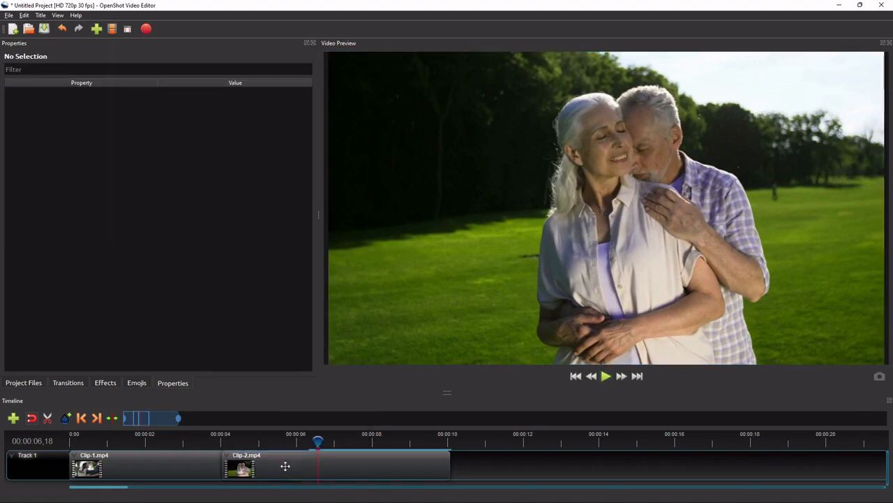
drag(286, 465, 351, 465)
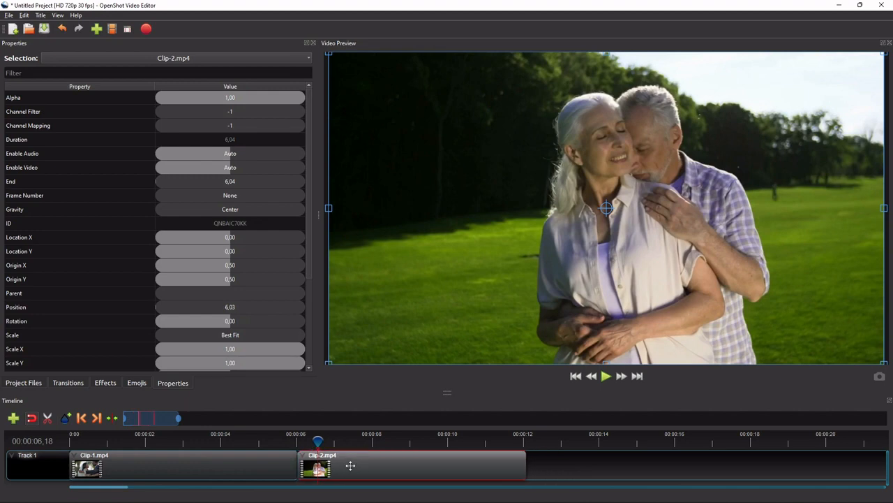
Insert an Alpha keyframe on Clip-1.mp4 at about 4 seconds and jump to the clip's end
click(263, 462)
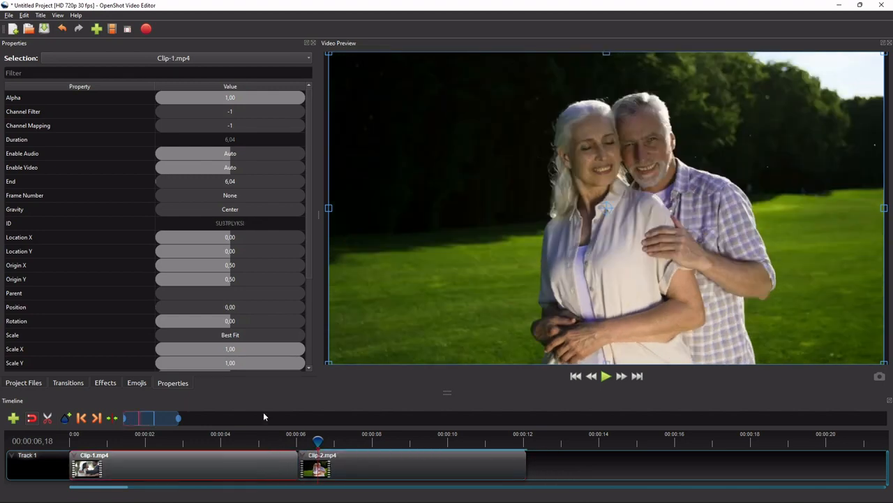
click(222, 447)
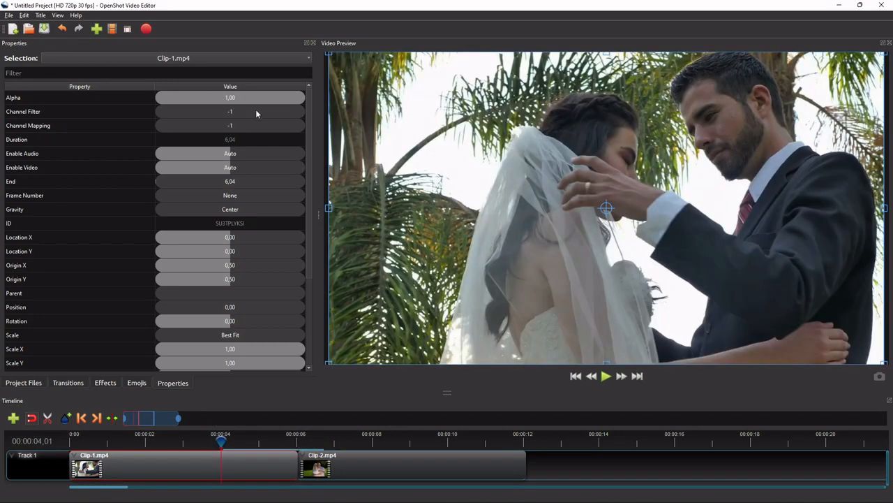
click(253, 101)
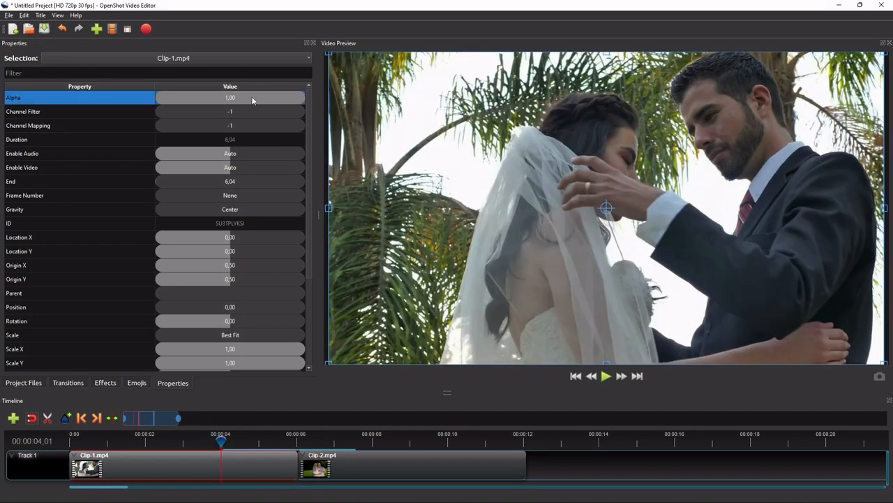
right_click(253, 100)
click(274, 104)
click(97, 418)
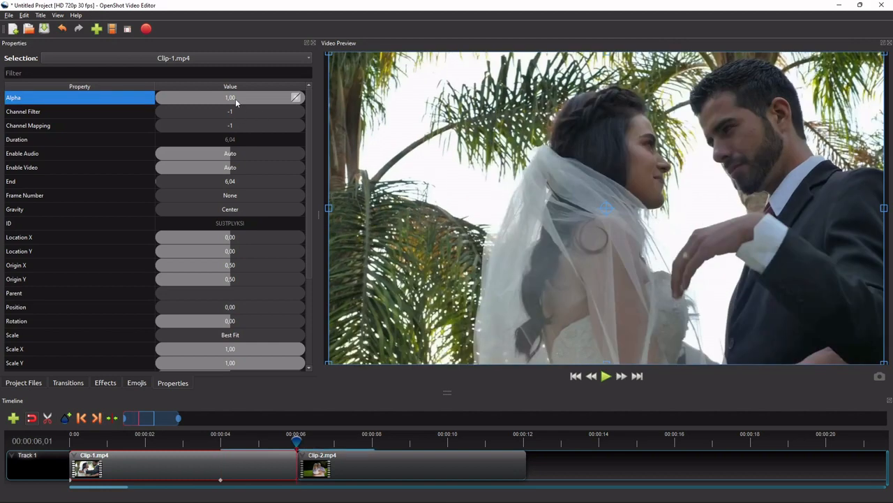
Set Clip-1.mp4's Alpha to 0 at its end and apply the Bezier Ease Out curve to that keyframe
double_click(236, 100)
text(0)
key(Return)
right_click(296, 96)
mouse_move(339, 100)
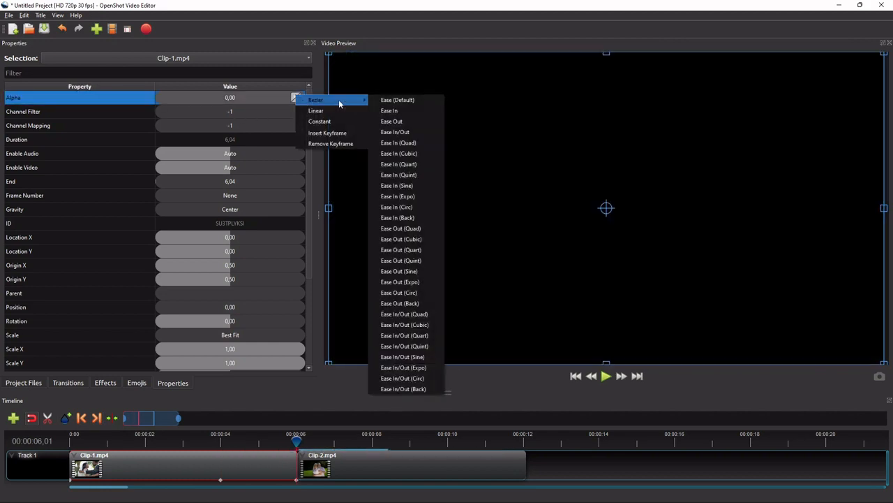
click(405, 120)
Add Track 2 above Track 1 and move Clip-2.mp4 onto it, starting at 5 seconds
right_click(47, 466)
click(82, 419)
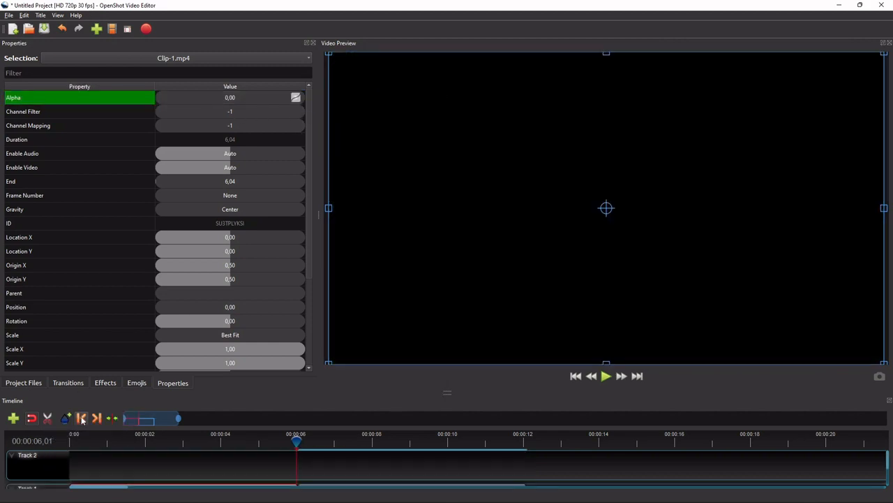
drag(444, 391, 447, 359)
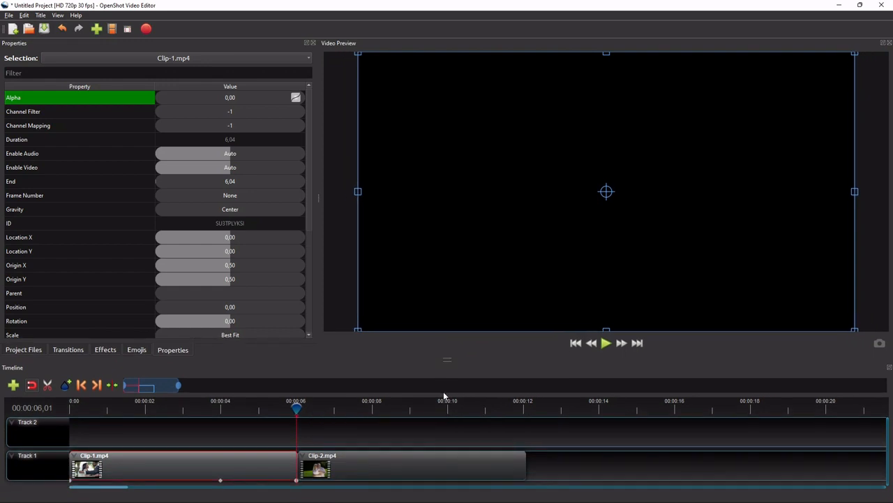
click(259, 407)
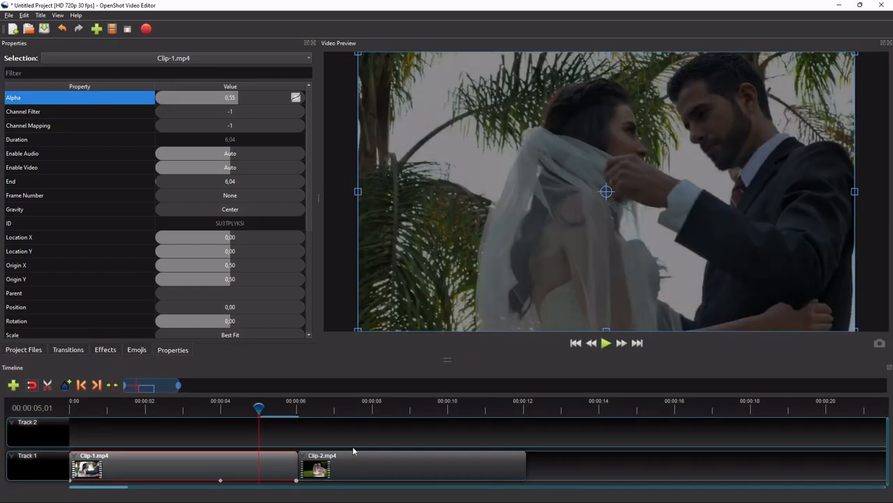
drag(353, 450, 323, 437)
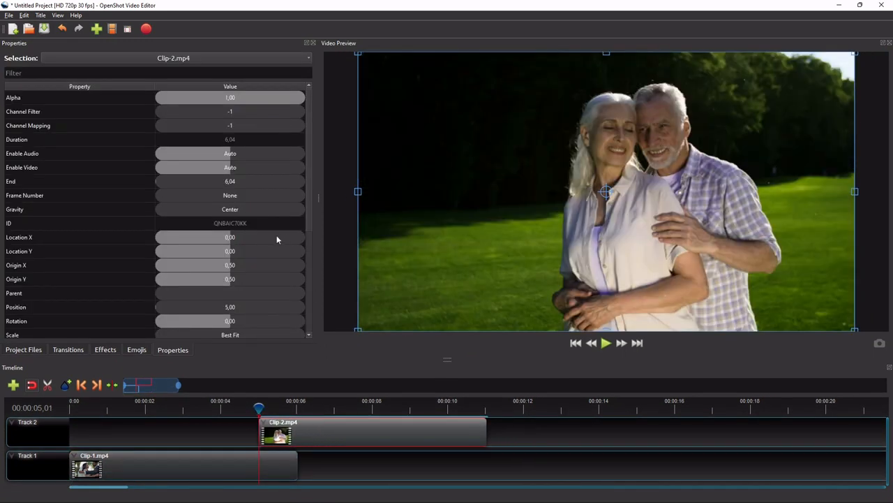
Set Scale X and Scale Y of Clip-2.mp4 to 0 at the clip's start
scroll(230, 265, down, 3)
double_click(242, 224)
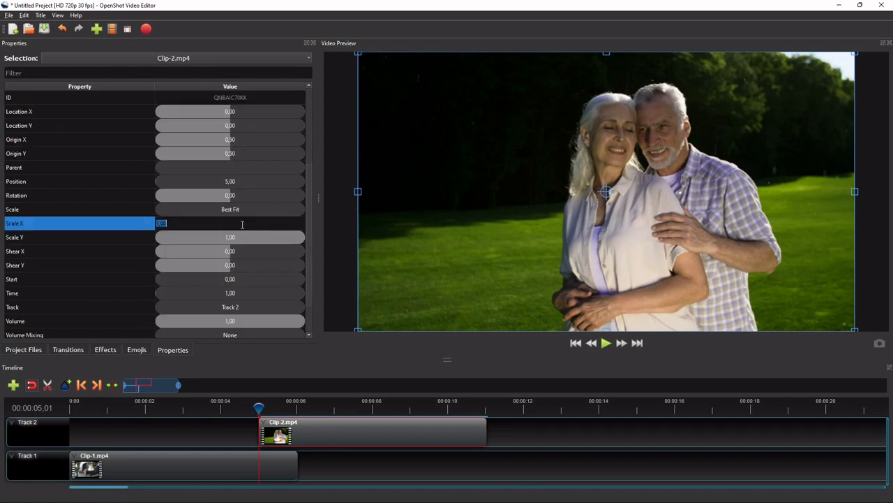
text(0)
click(246, 237)
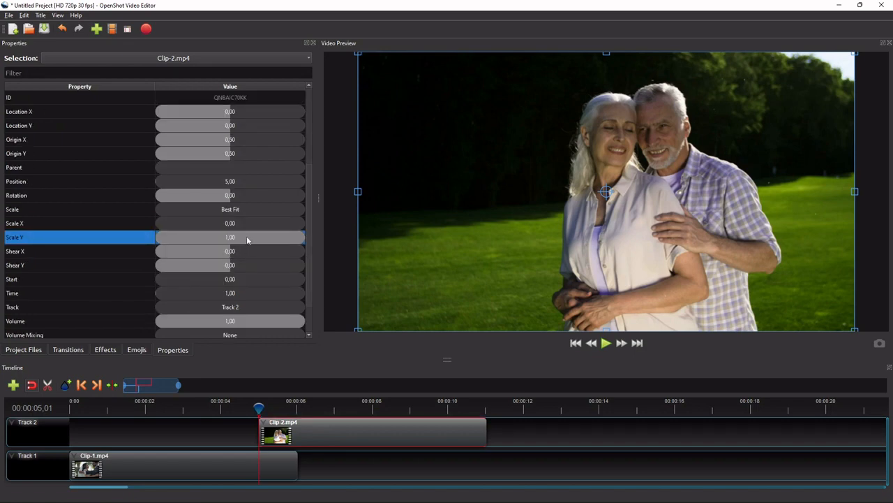
double_click(246, 235)
text(0)
click(244, 221)
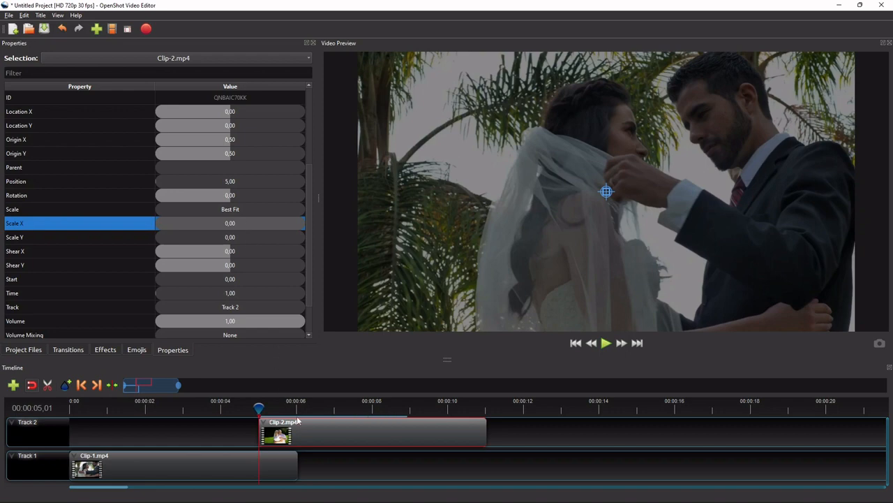
Set Scale X and Scale Y of Clip-2.mp4 to 1 at the point where Clip-1.mp4 ends
click(280, 469)
click(97, 384)
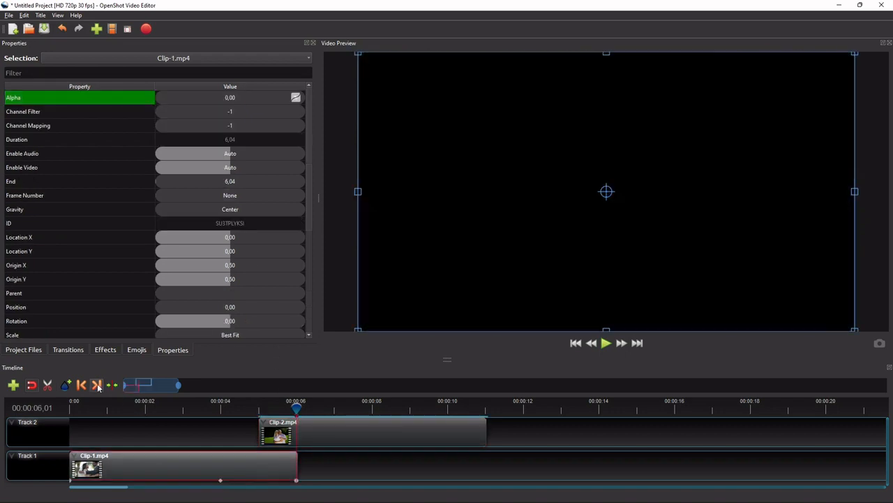
click(305, 419)
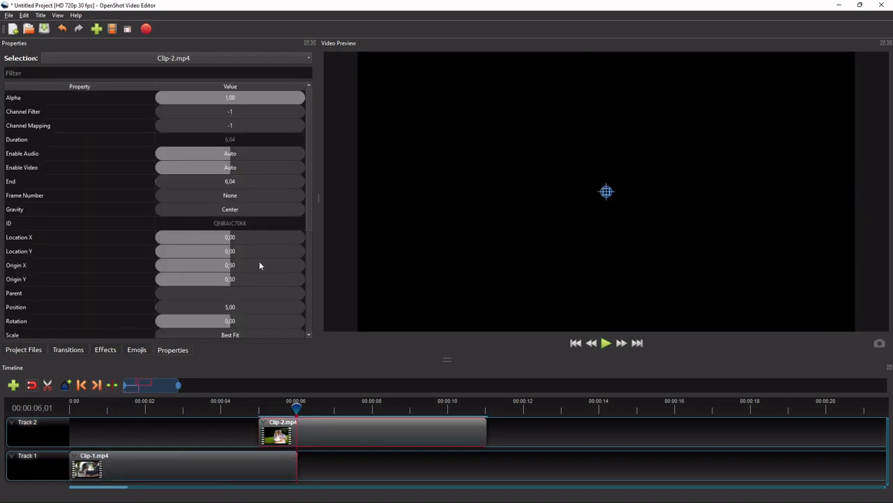
scroll(237, 266, down, 2)
double_click(246, 264)
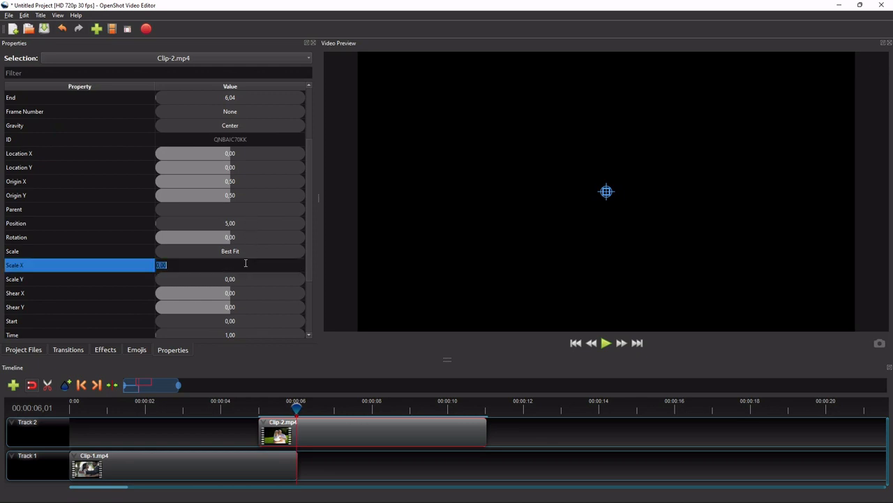
text(1)
double_click(249, 277)
text(1)
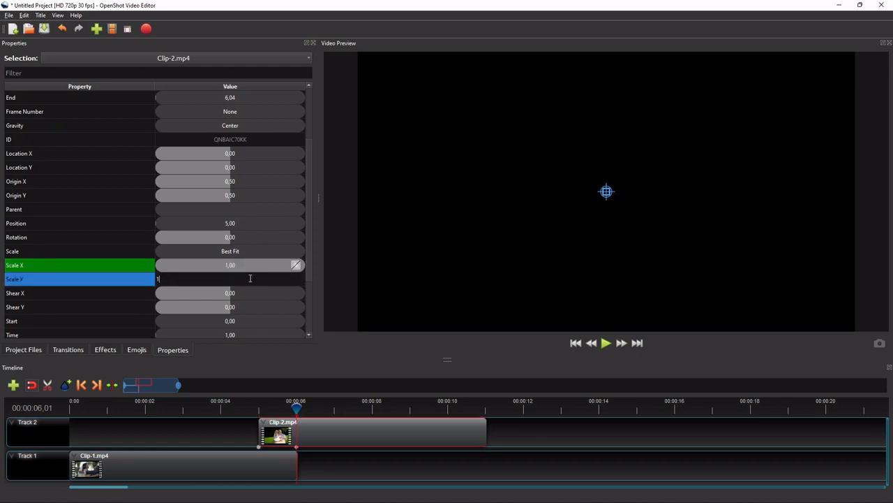
key(Return)
Apply the Bezier Ease Out curve to the Scale X and Scale Y keyframes of Clip-2.mp4
click(288, 267)
right_click(296, 267)
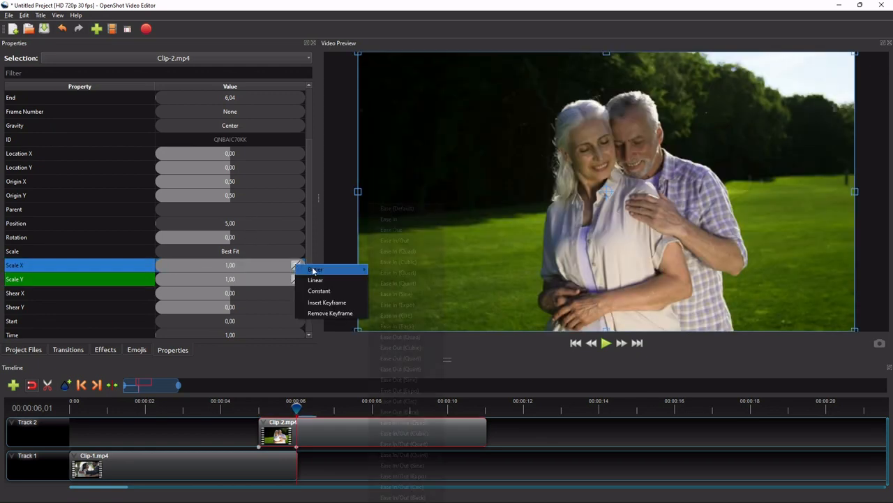
mouse_move(332, 270)
click(408, 228)
click(297, 280)
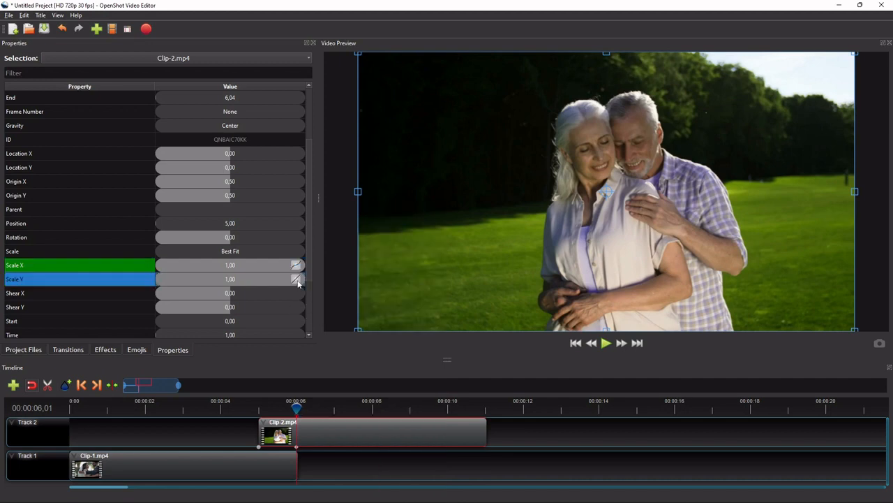
right_click(298, 280)
mouse_move(335, 286)
click(399, 230)
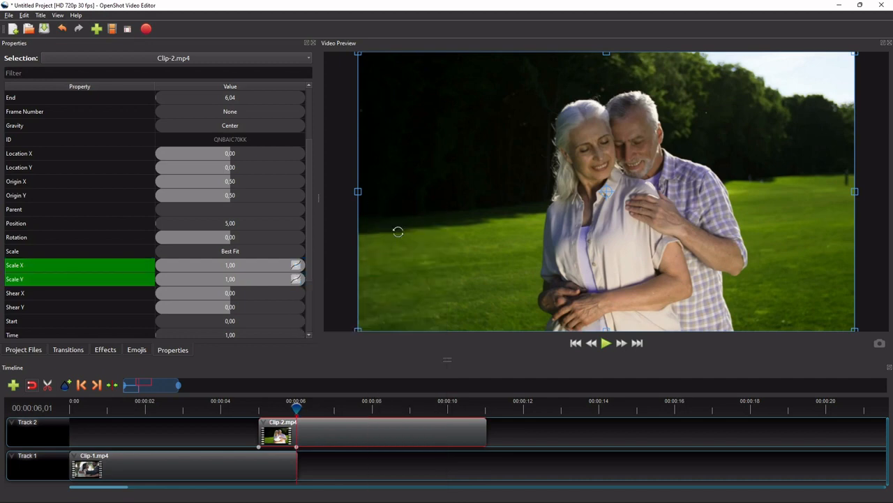
Animate Clip-2.mp4's Rotation from -360 at its start to 360 at the end of Clip-1.mp4, using Bezier Ease Out
click(81, 384)
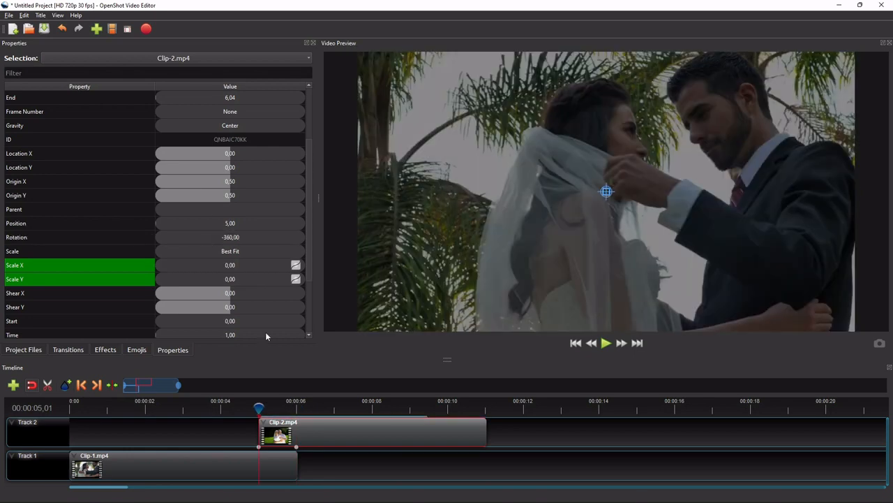
click(97, 385)
click(193, 241)
drag(193, 241, 311, 244)
right_click(300, 237)
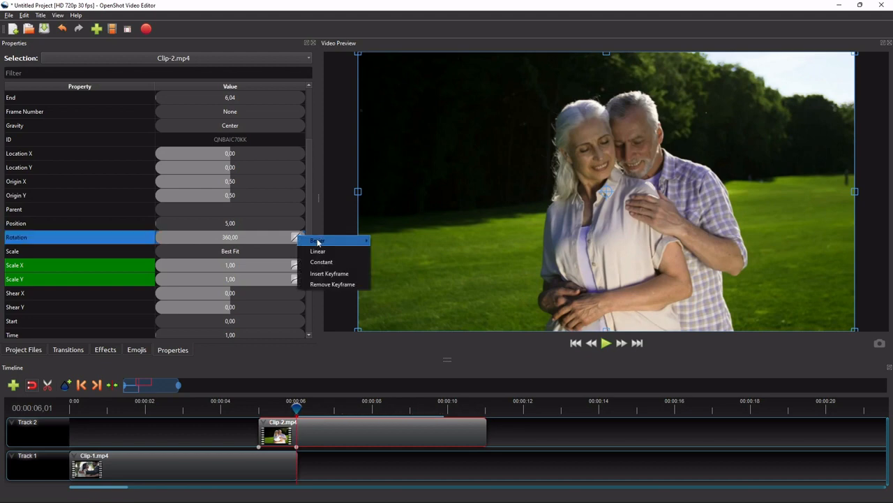
mouse_move(333, 241)
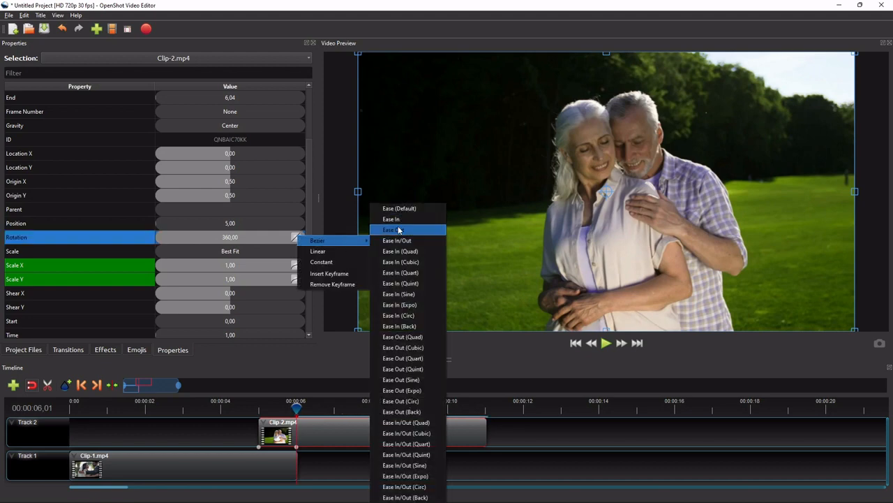
click(398, 229)
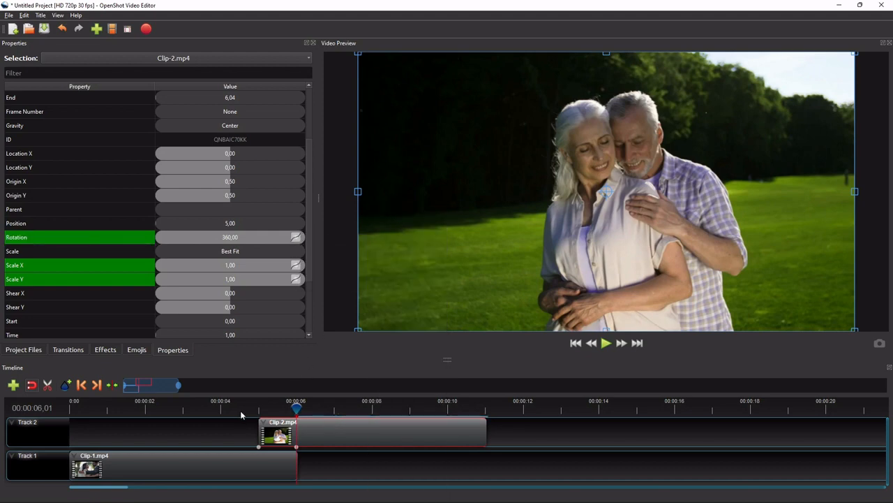
Play the preview from just before 4 seconds to check the fade, scale and rotation transition
click(207, 410)
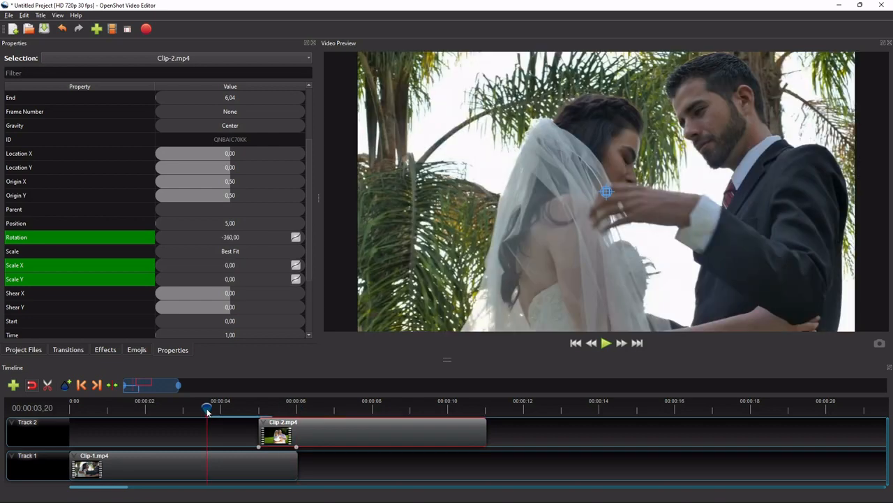
click(607, 343)
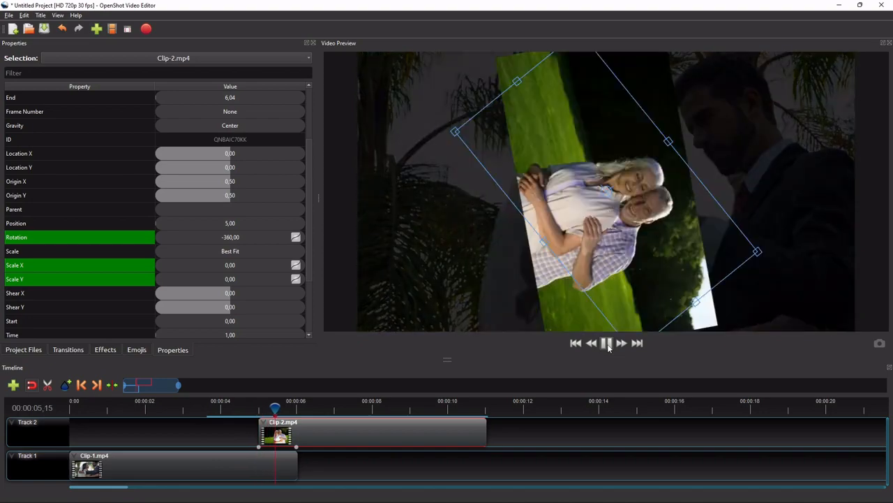
click(607, 344)
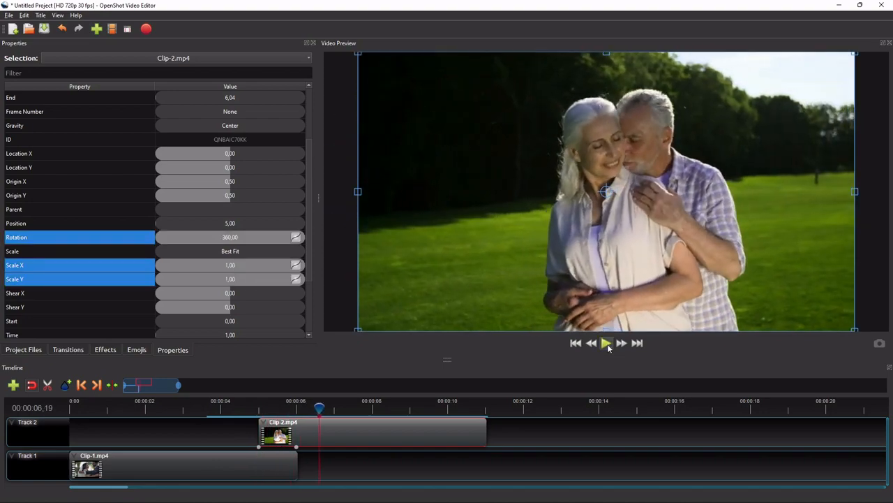
Remove Clip-2.mp4 from Track 2 and add it again from the project files, starting at 5 seconds
right_click(395, 433)
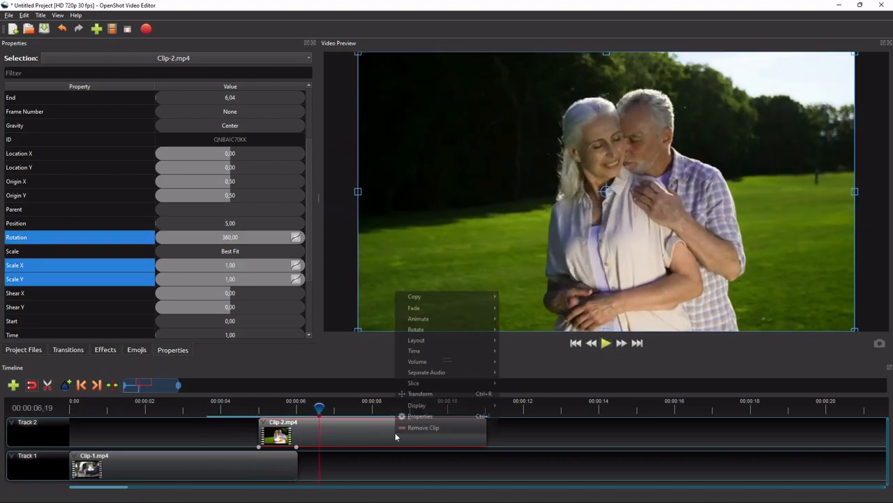
click(419, 425)
click(23, 349)
click(79, 90)
drag(79, 89, 258, 419)
click(259, 417)
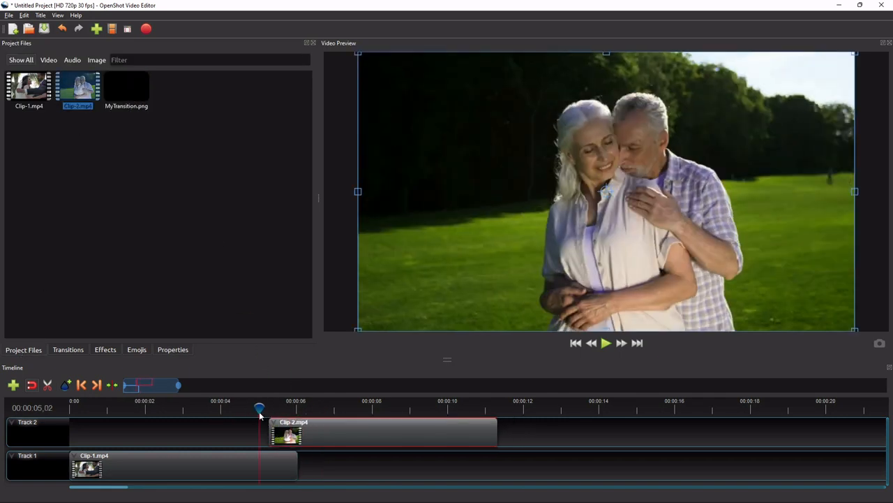
drag(347, 434, 336, 434)
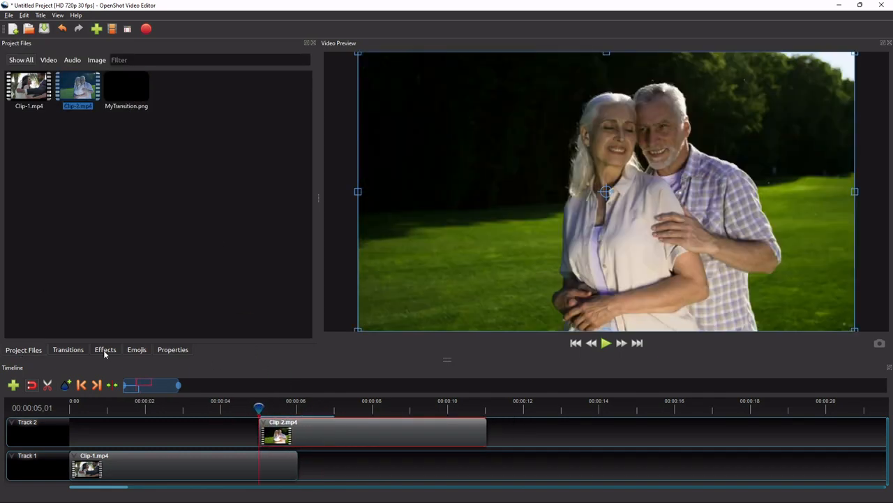
Add the Crop effect to Clip-2.mp4 and set its Left Size and Right Size to 0,5 at the clip's start
click(106, 350)
drag(178, 129, 306, 435)
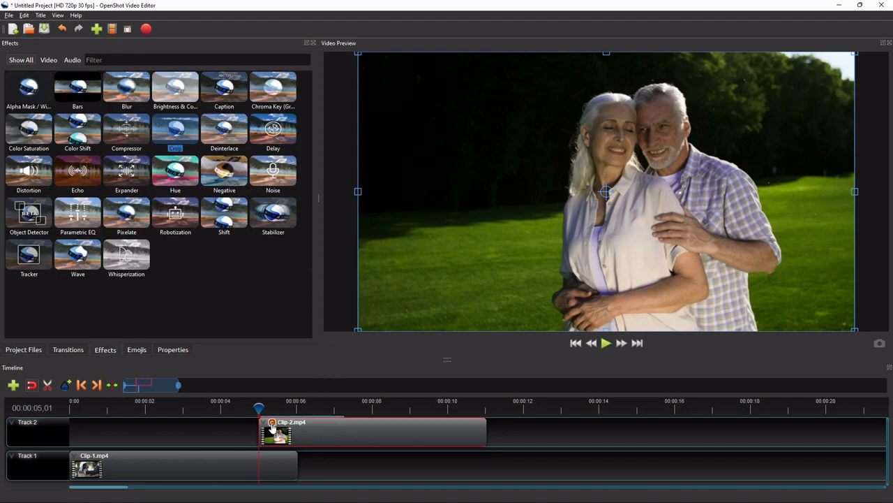
click(172, 350)
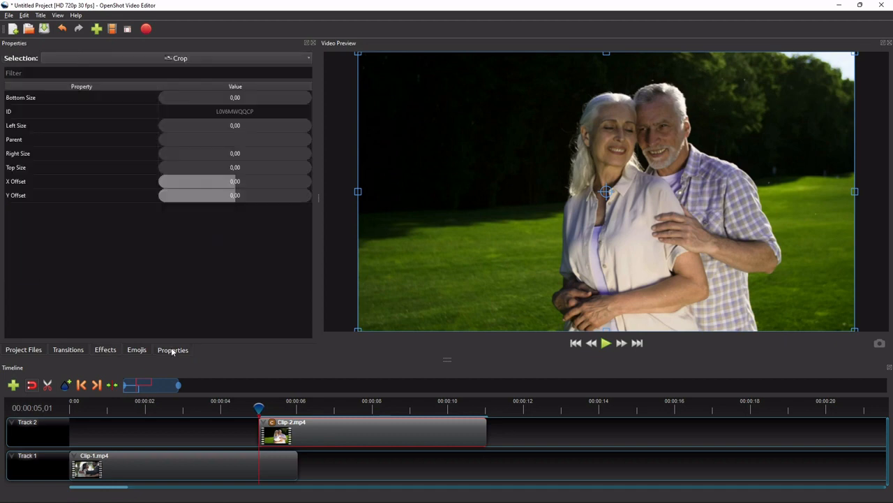
double_click(237, 130)
text(0,5)
key(Return)
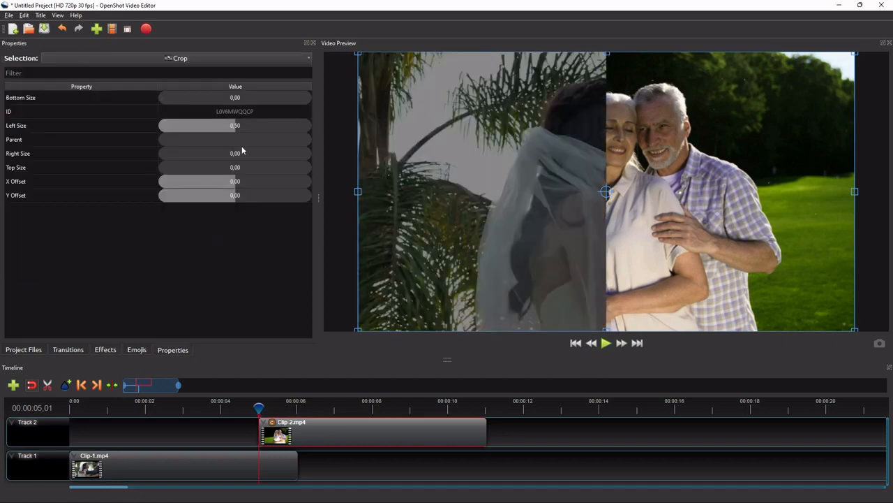
double_click(243, 152)
text(0,5)
key(Return)
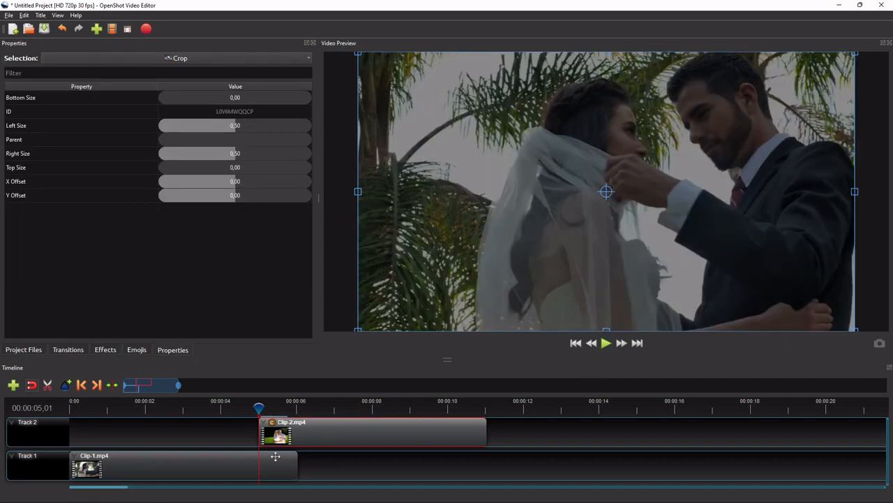
Set the Crop effect's Left Size and Right Size to 0 at the end of Clip-1.mp4
click(273, 474)
click(98, 385)
click(307, 432)
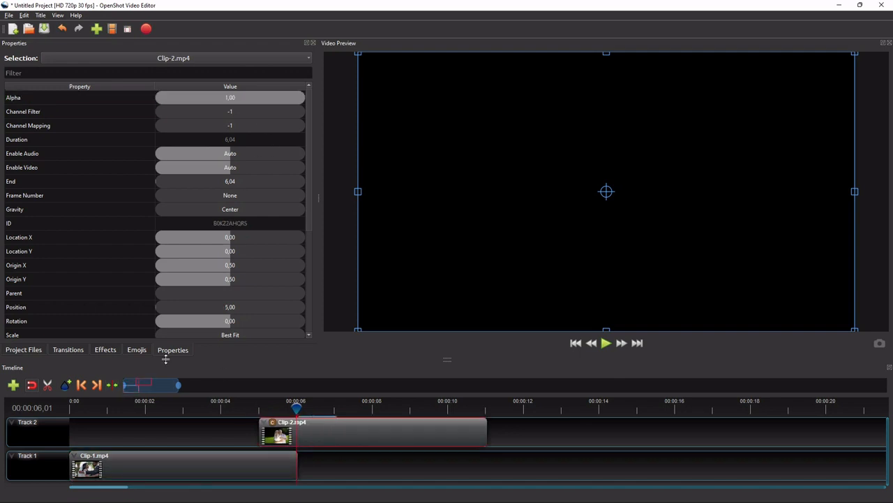
click(272, 422)
double_click(239, 125)
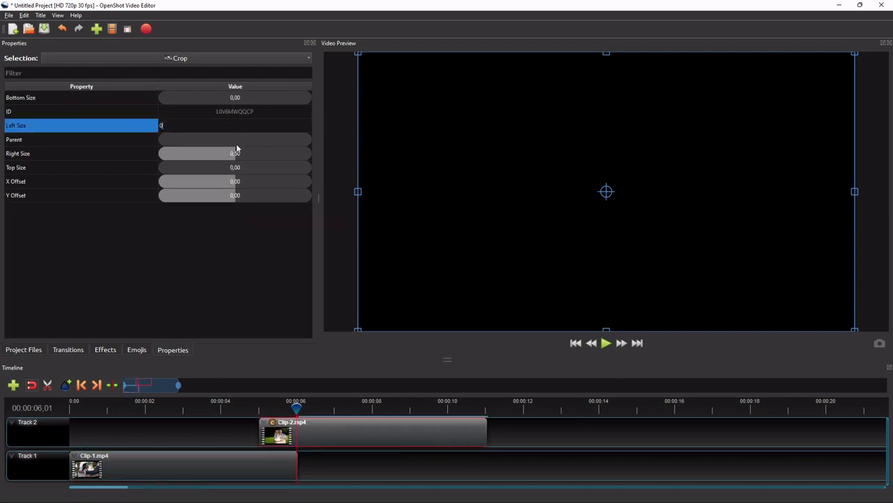
double_click(236, 153)
text(0)
click(267, 127)
Apply a Bezier curve preset to the Left Size and Right Size keyframes of the Crop effect
right_click(307, 124)
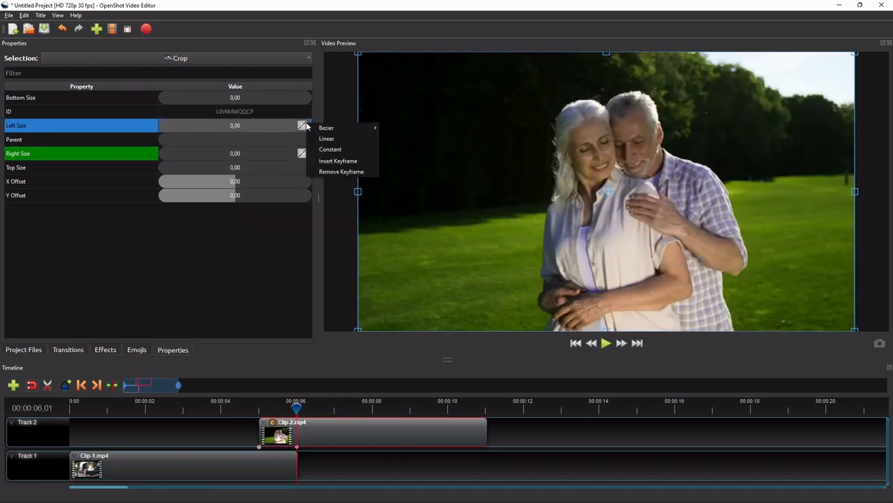
mouse_move(318, 127)
click(395, 127)
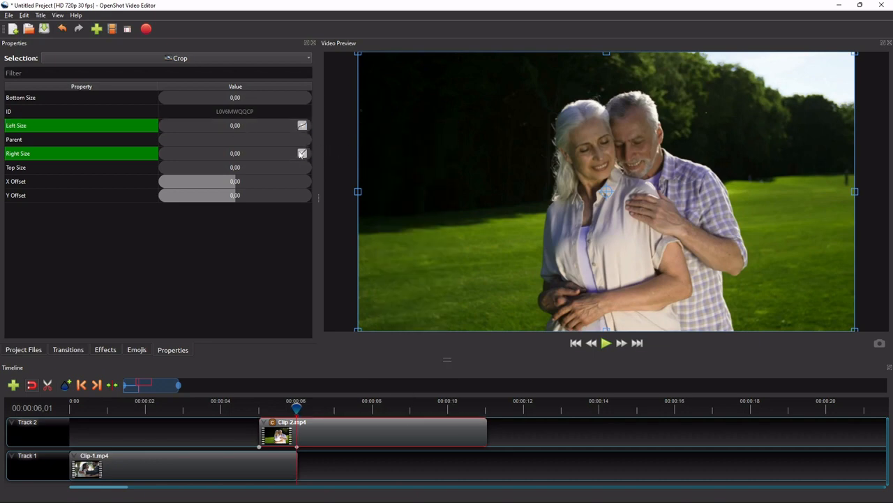
right_click(302, 153)
mouse_move(318, 156)
click(400, 176)
Play the preview from about 3 seconds to check the crop-based opening transition into Clip-2.mp4
click(192, 405)
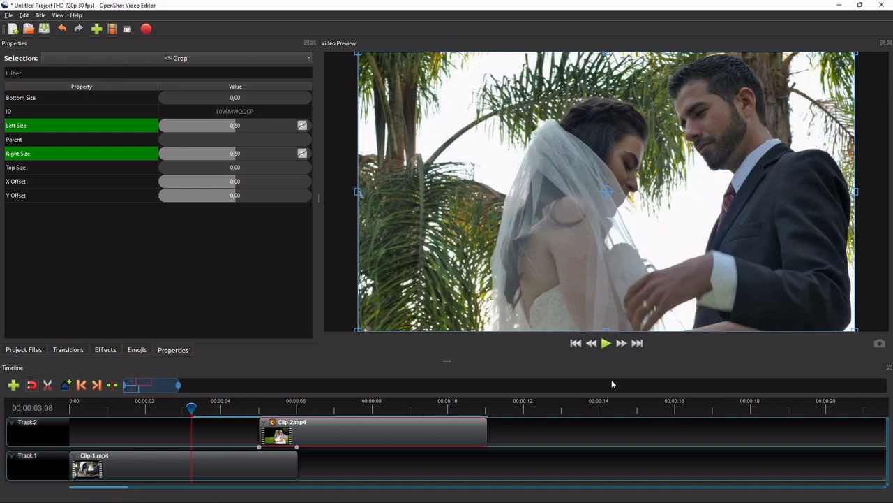
click(606, 343)
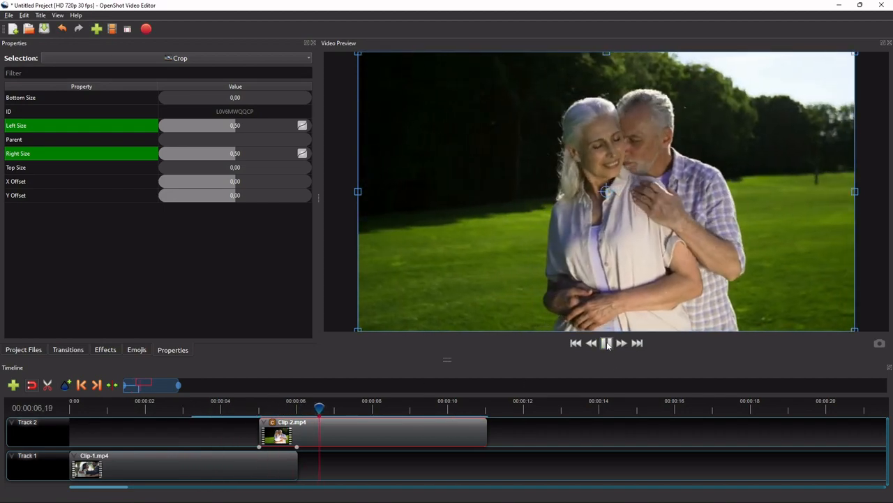
click(606, 342)
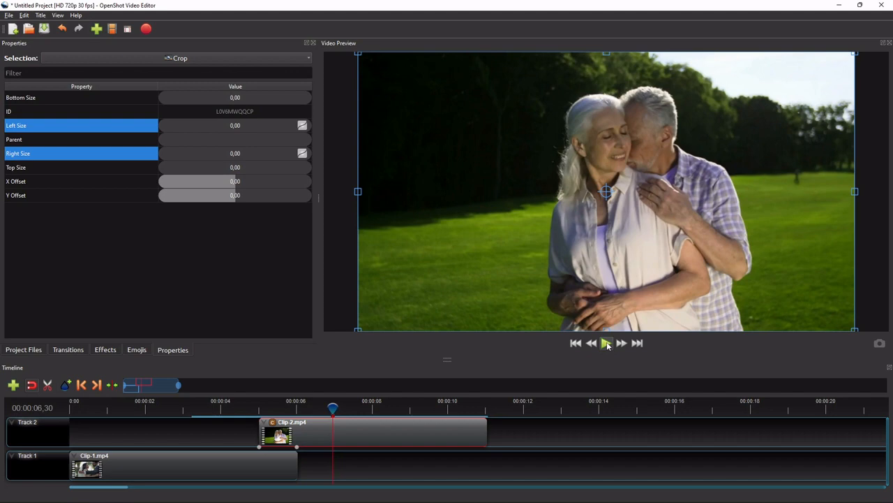